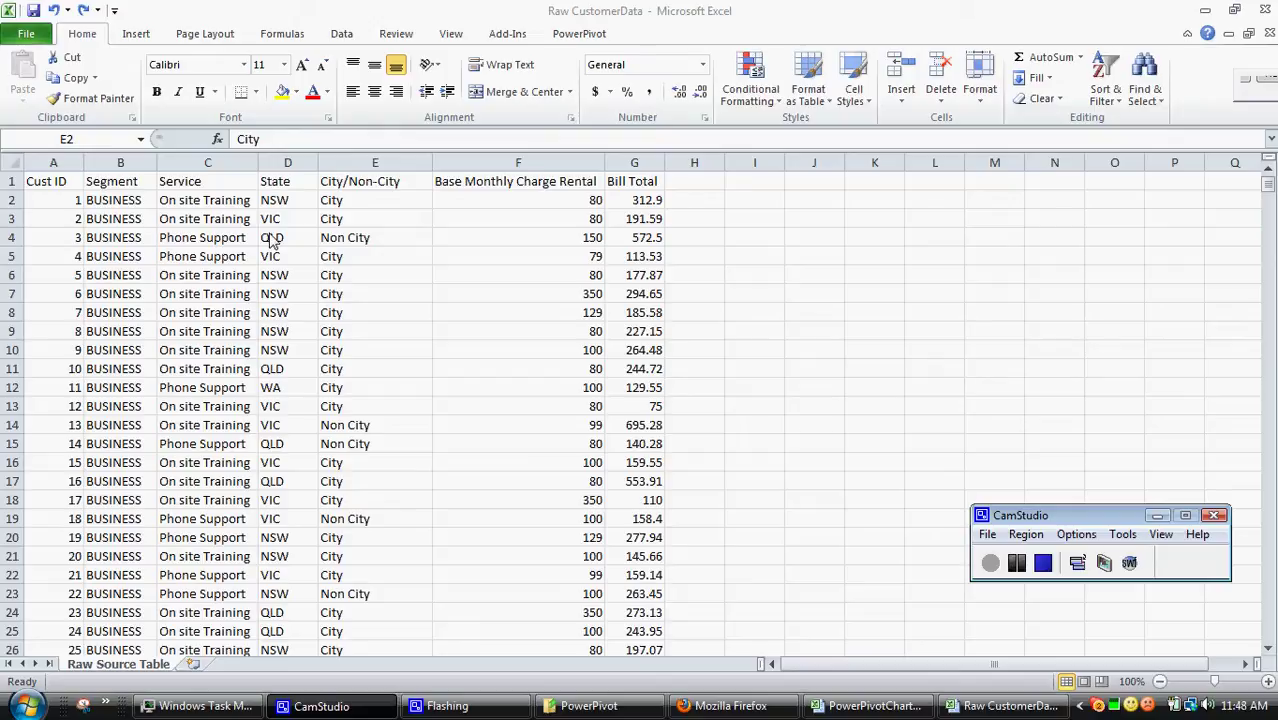
Bring the raw data forward and inspect the first five records' City/Non-City values.
{"action": "key", "text": "alt+Tab"}
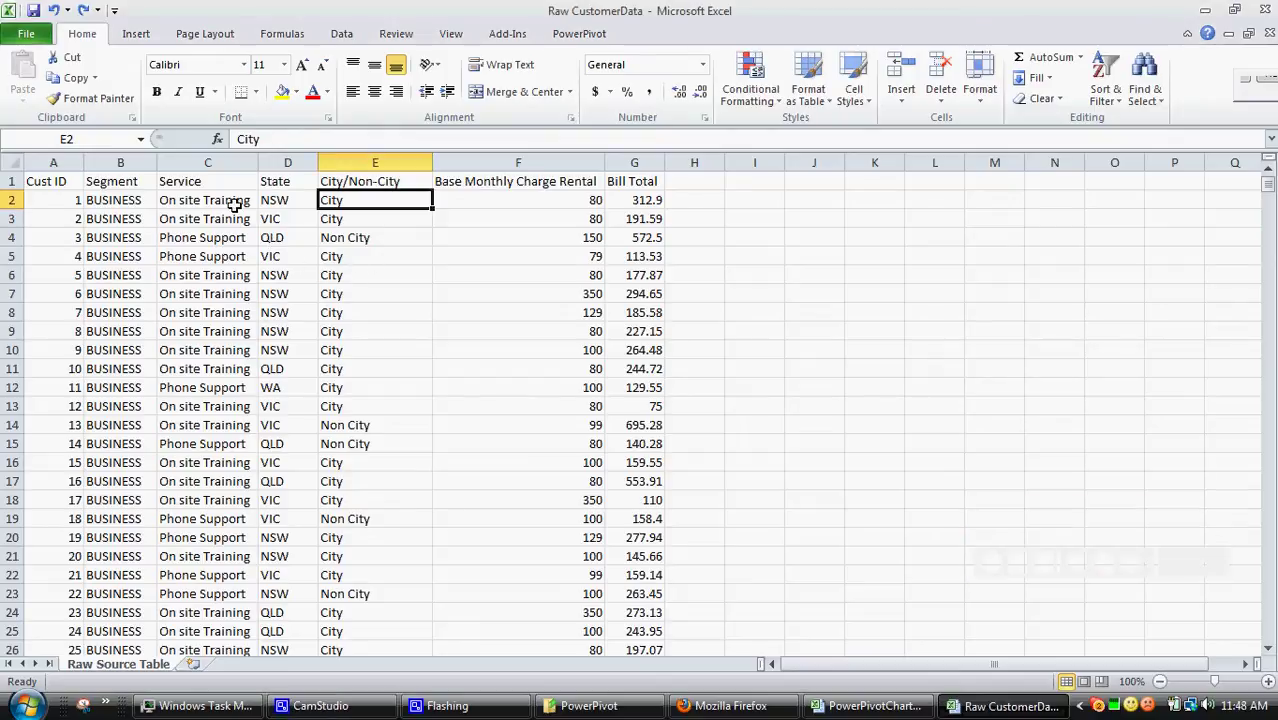
{"action": "left_click_drag", "start_coordinate": [75, 200], "coordinate": [510, 275]}
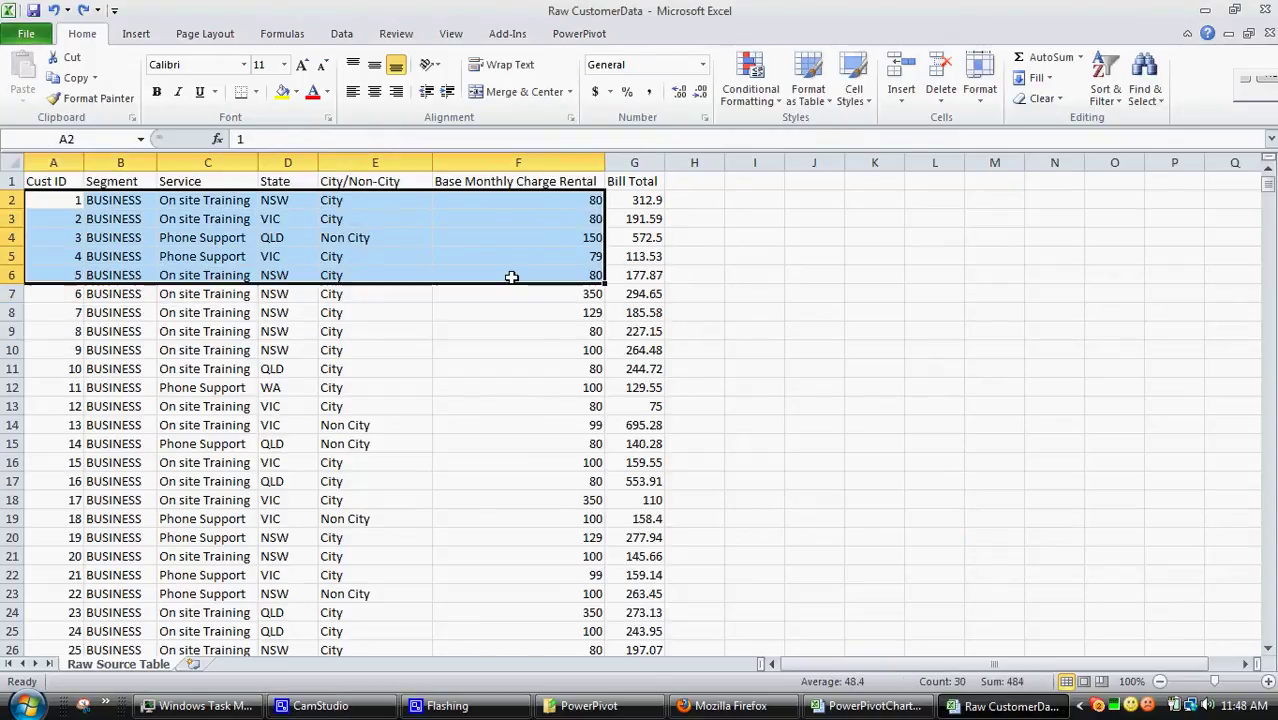
{"action": "left_click", "coordinate": [333, 200]}
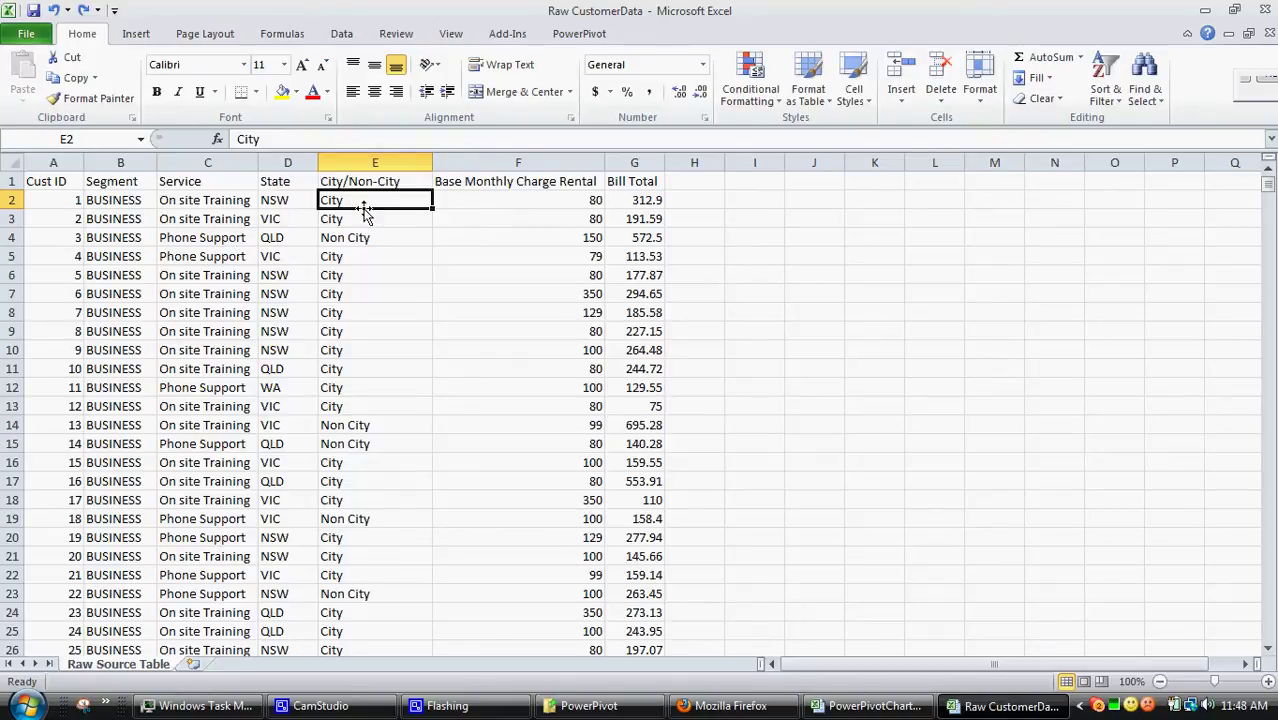
{"action": "left_click_drag", "start_coordinate": [352, 200], "coordinate": [352, 275]}
{"action": "key", "text": "Down"}
{"action": "key", "text": "Down"}
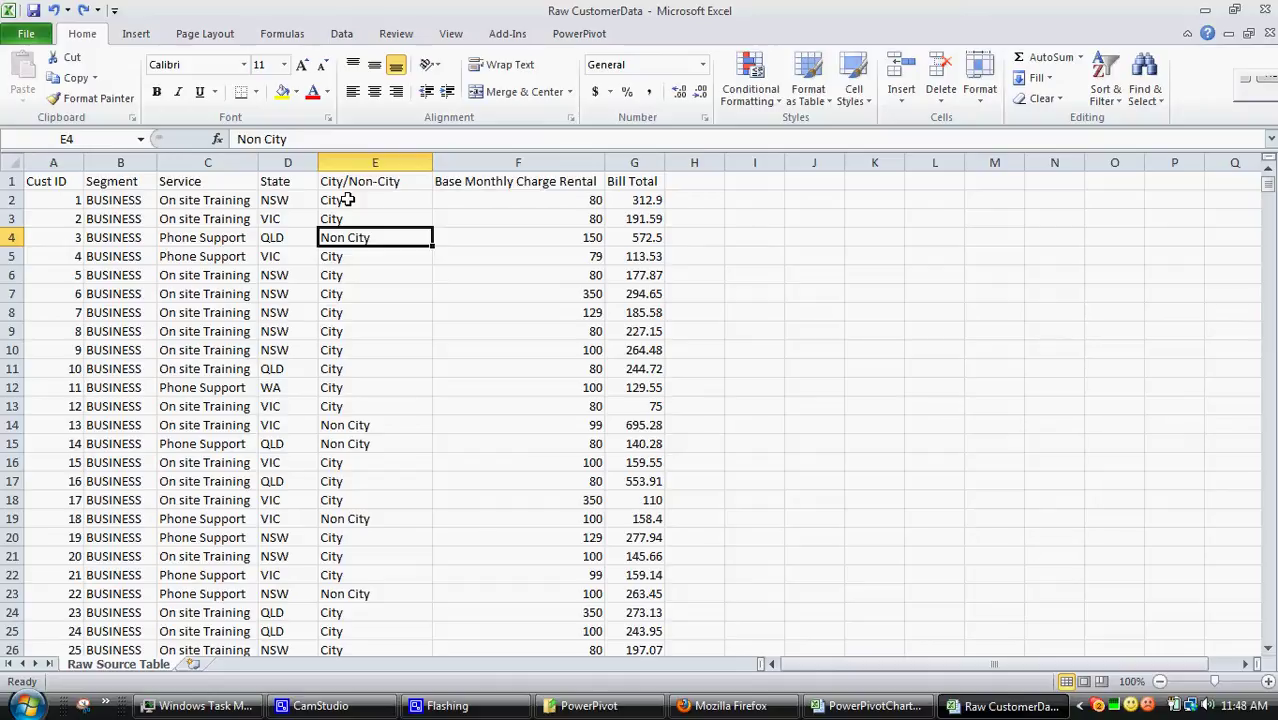
{"action": "left_click", "coordinate": [338, 201]}
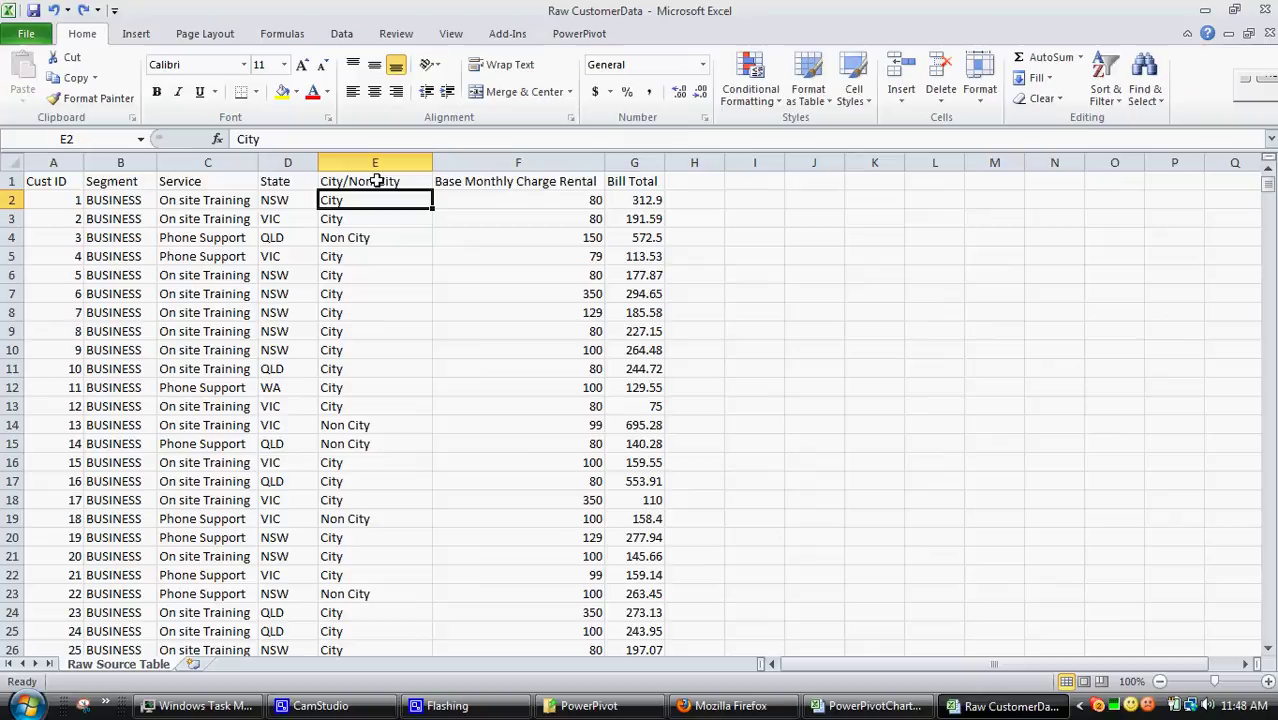
Replace all 7,379 City entries with Metro, then save and close the Raw CustomerData workbook.
{"action": "left_click", "coordinate": [1144, 100]}
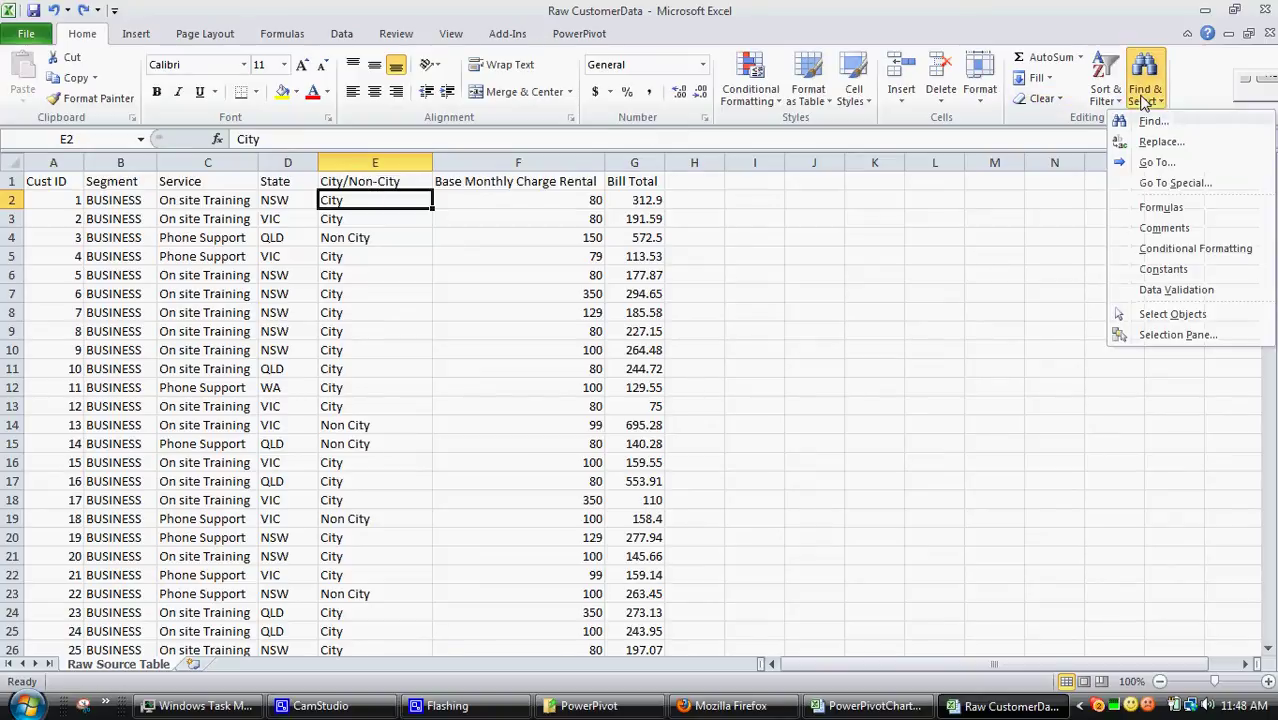
{"action": "left_click", "coordinate": [1158, 142]}
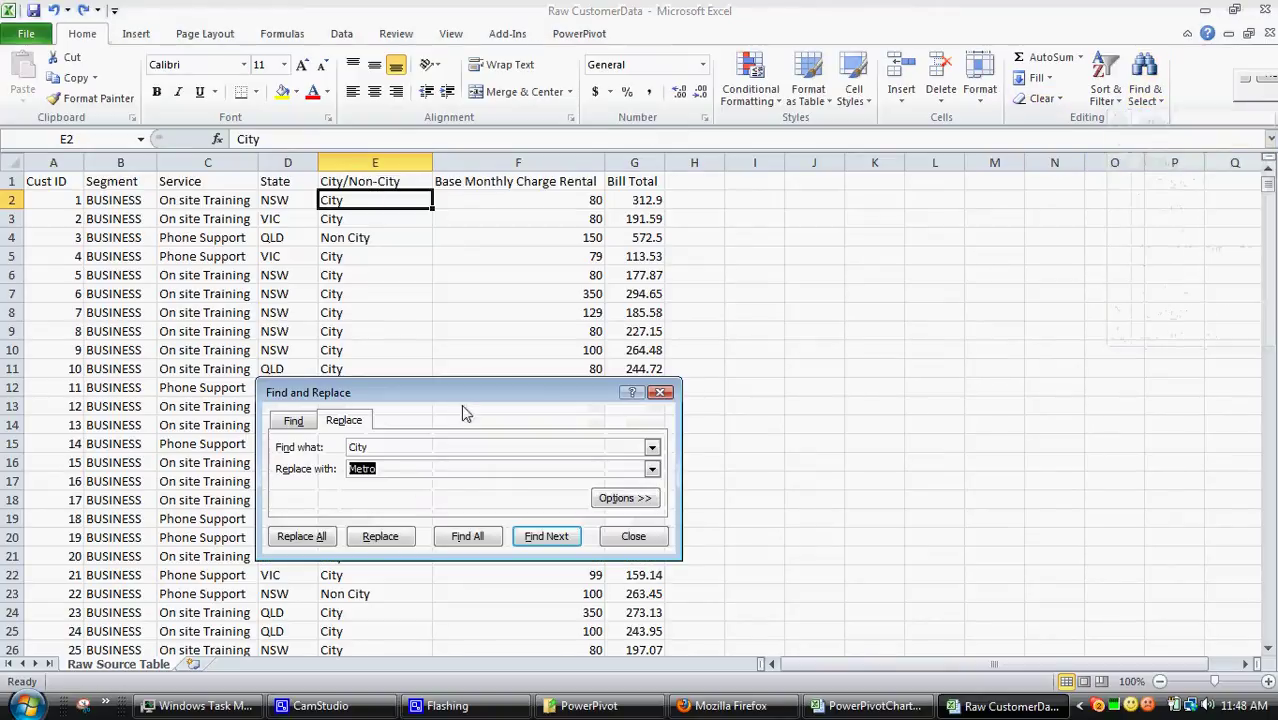
{"action": "left_click", "coordinate": [313, 538]}
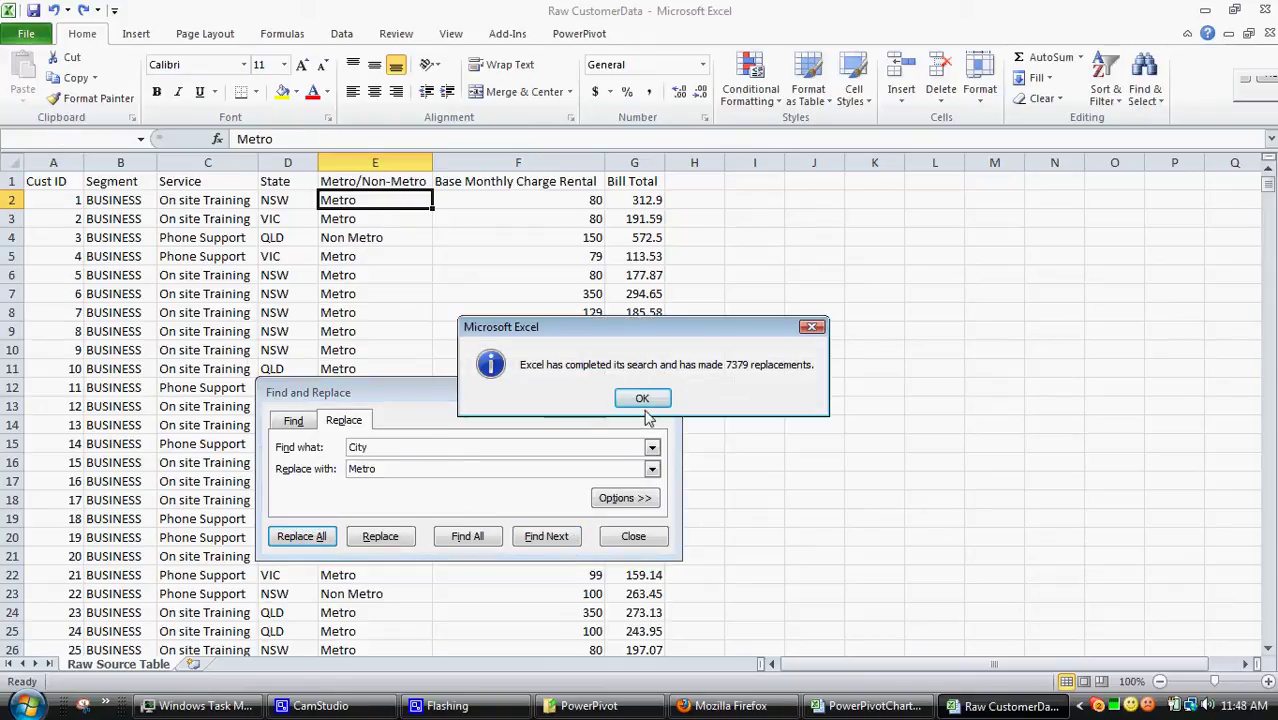
{"action": "left_click", "coordinate": [645, 402]}
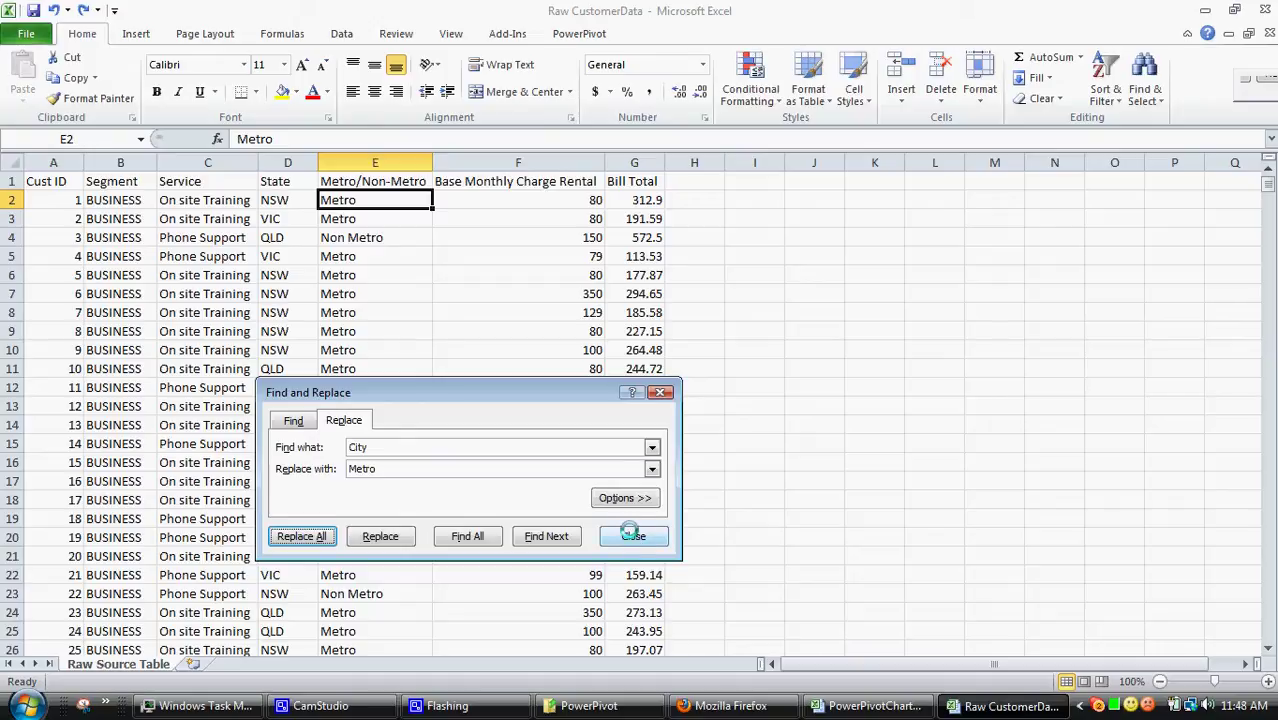
{"action": "left_click", "coordinate": [633, 537]}
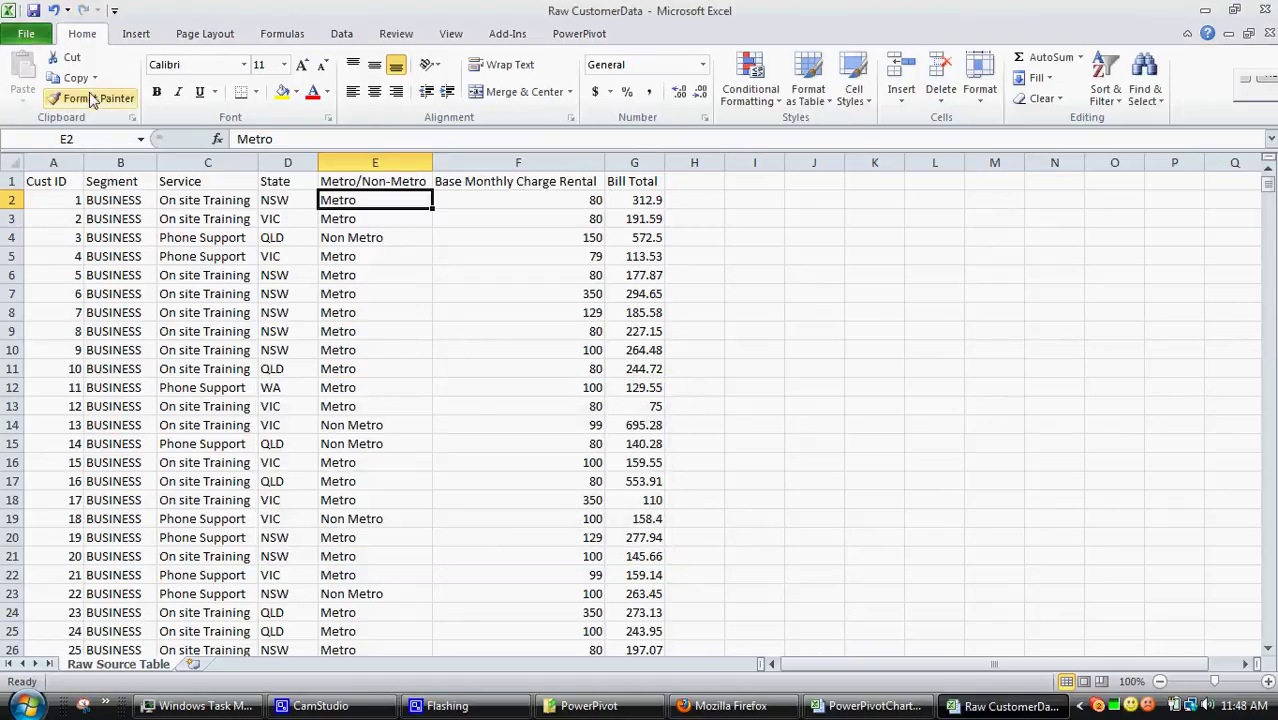
{"action": "left_click", "coordinate": [35, 12]}
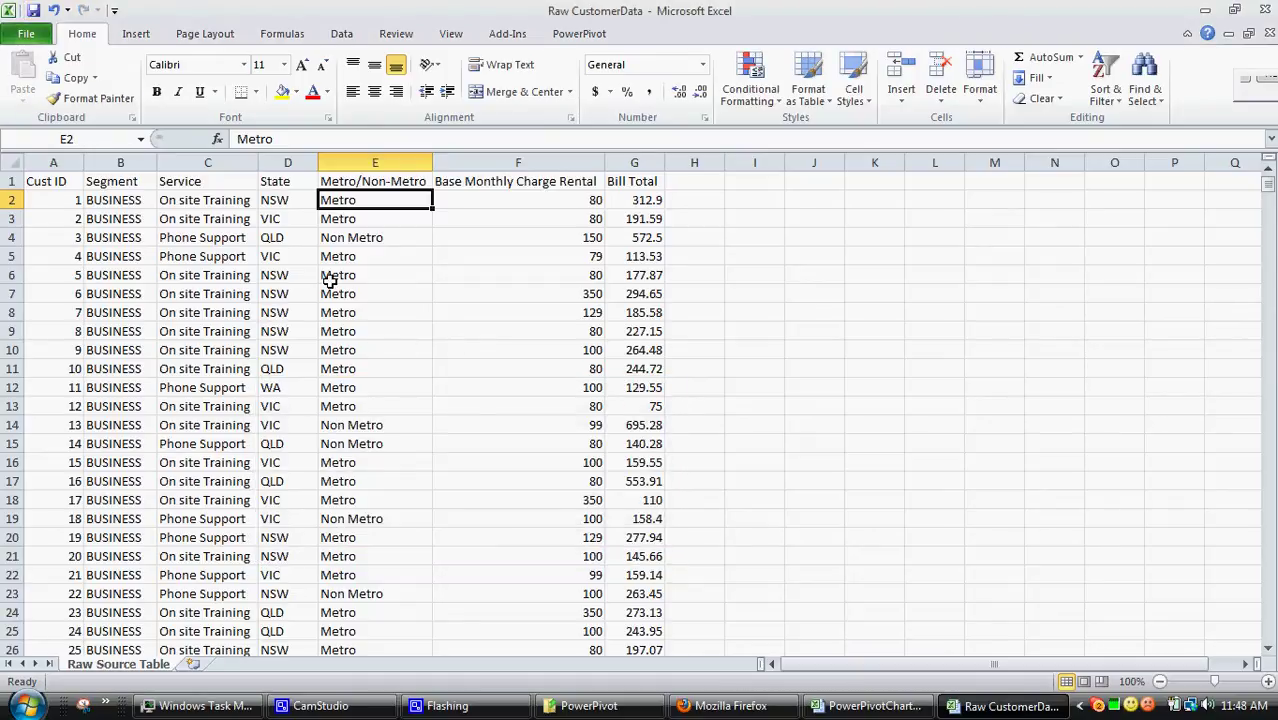
{"action": "left_click", "coordinate": [1270, 36]}
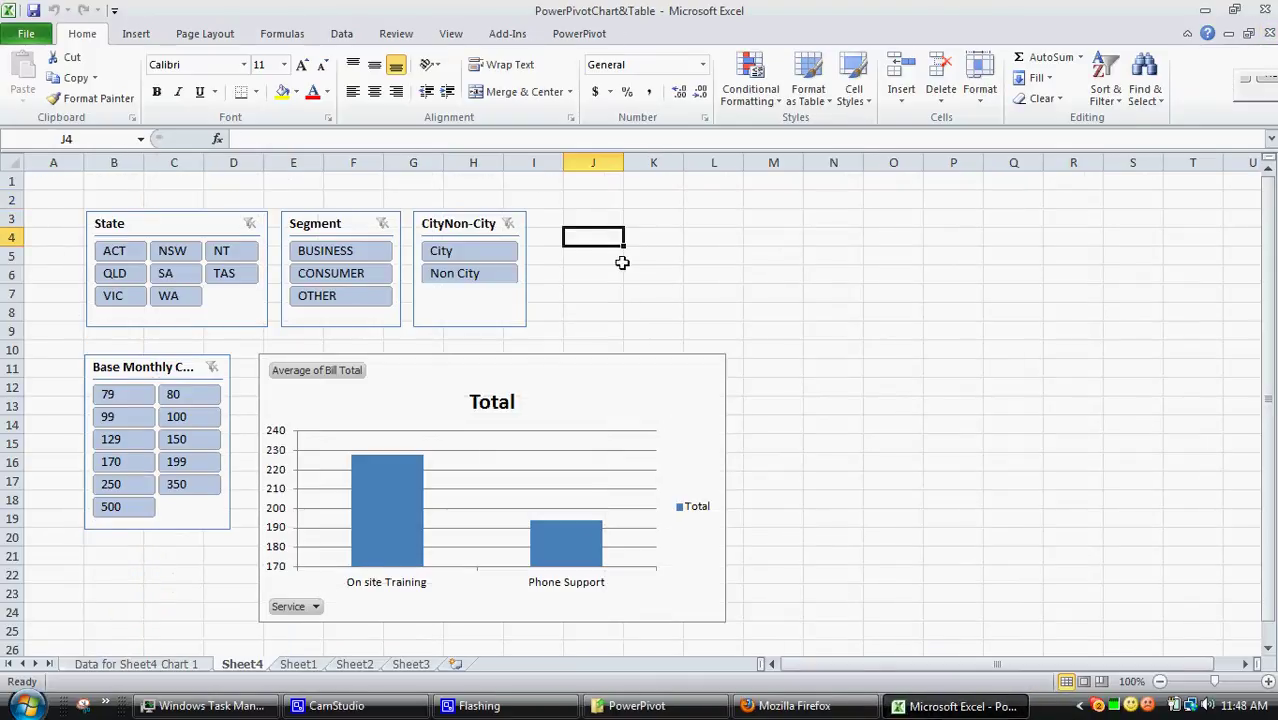
Open the PowerPivot window from the PowerPivot tab, showing the Raw Source Table.
{"action": "left_click", "coordinate": [676, 295]}
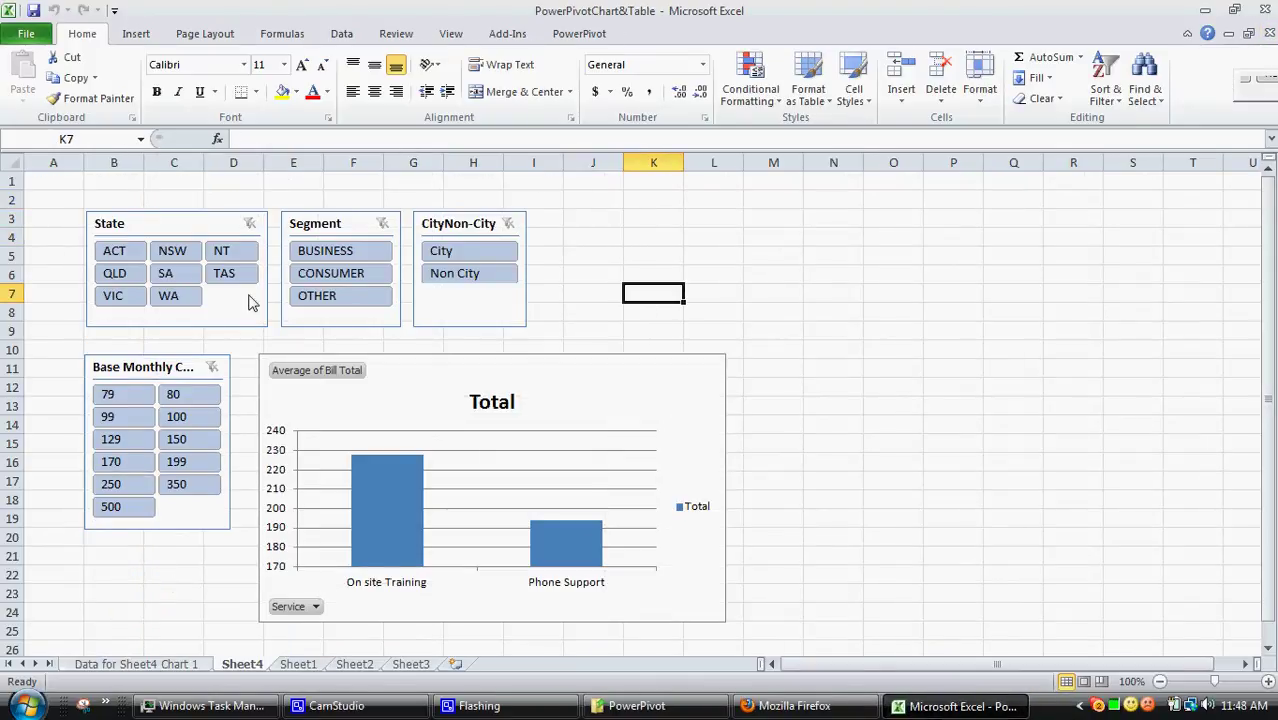
{"action": "left_click", "coordinate": [40, 290]}
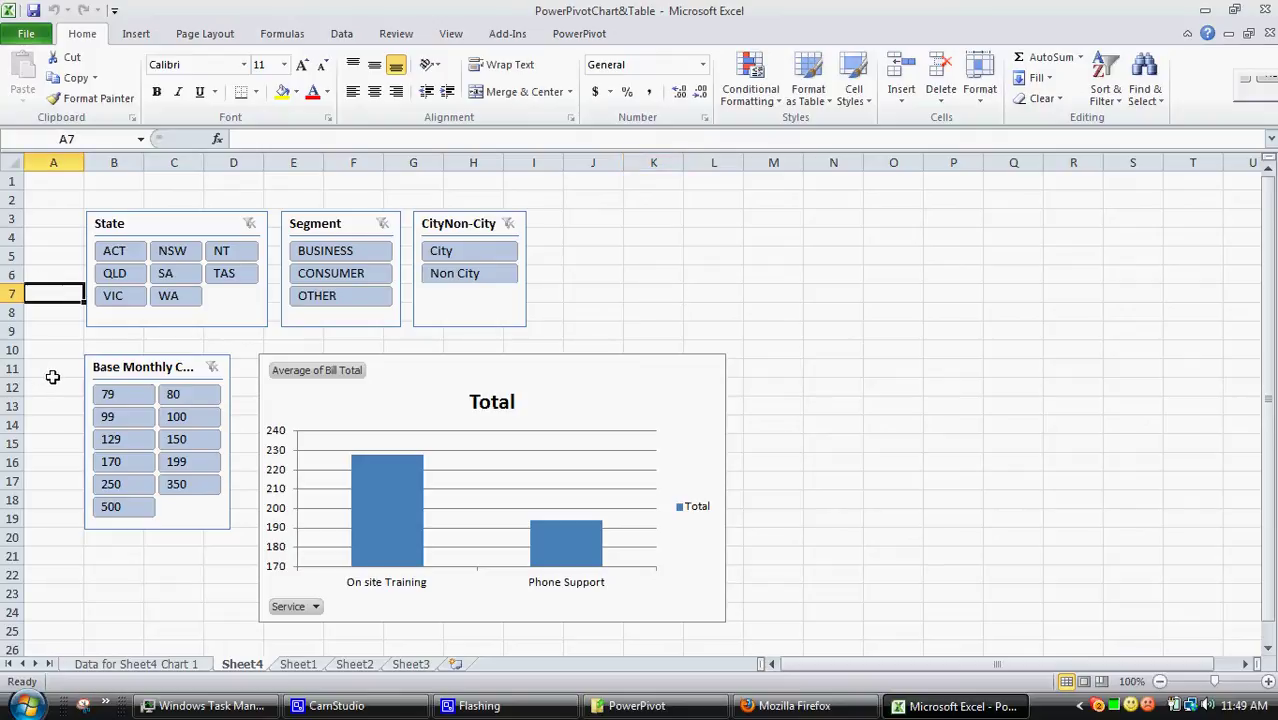
{"action": "left_click", "coordinate": [579, 33]}
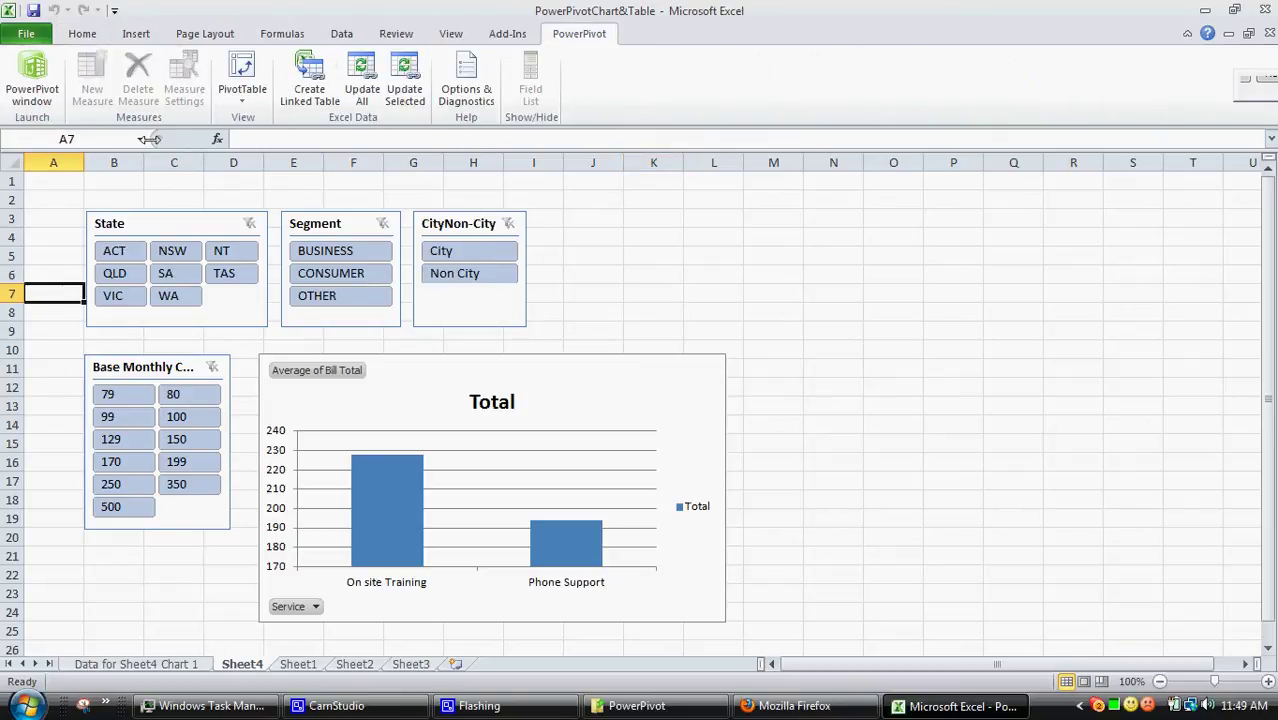
{"action": "left_click", "coordinate": [32, 80]}
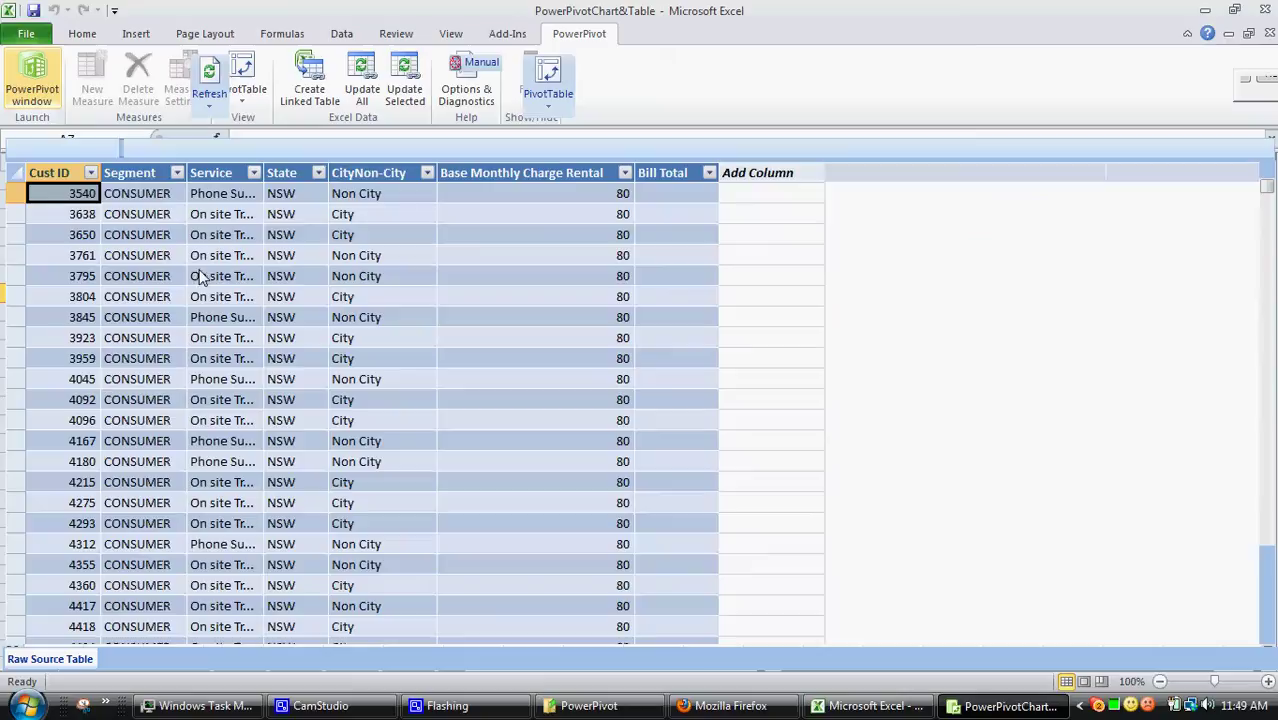
Refresh the Raw Source Table, read the missing City/Non-City column error, and return to Excel.
{"action": "left_click", "coordinate": [367, 197]}
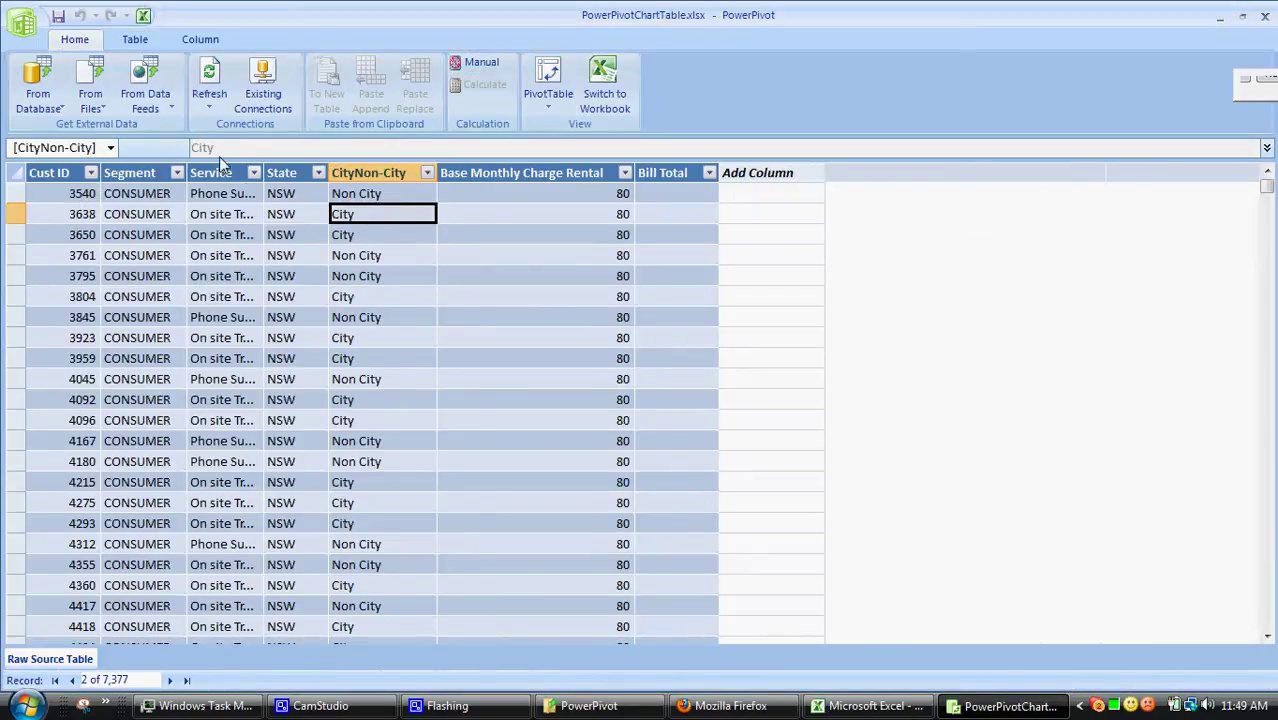
{"action": "left_click", "coordinate": [210, 105]}
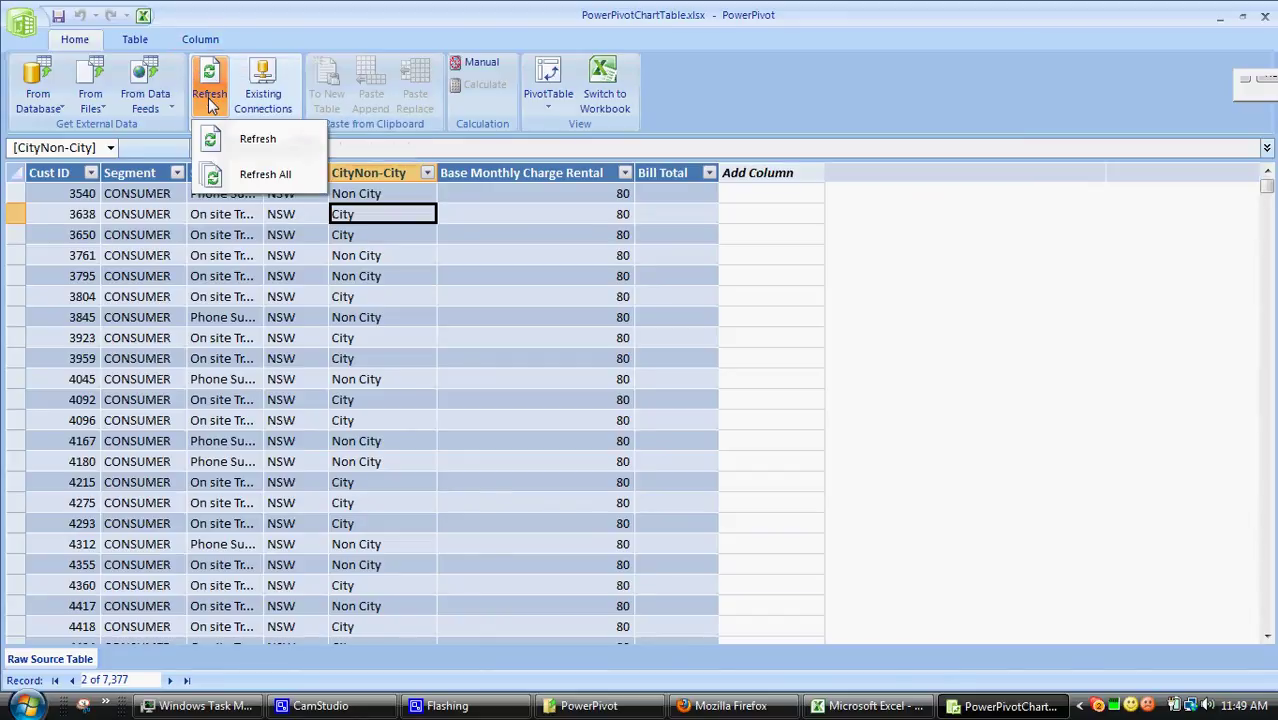
{"action": "left_click", "coordinate": [246, 145]}
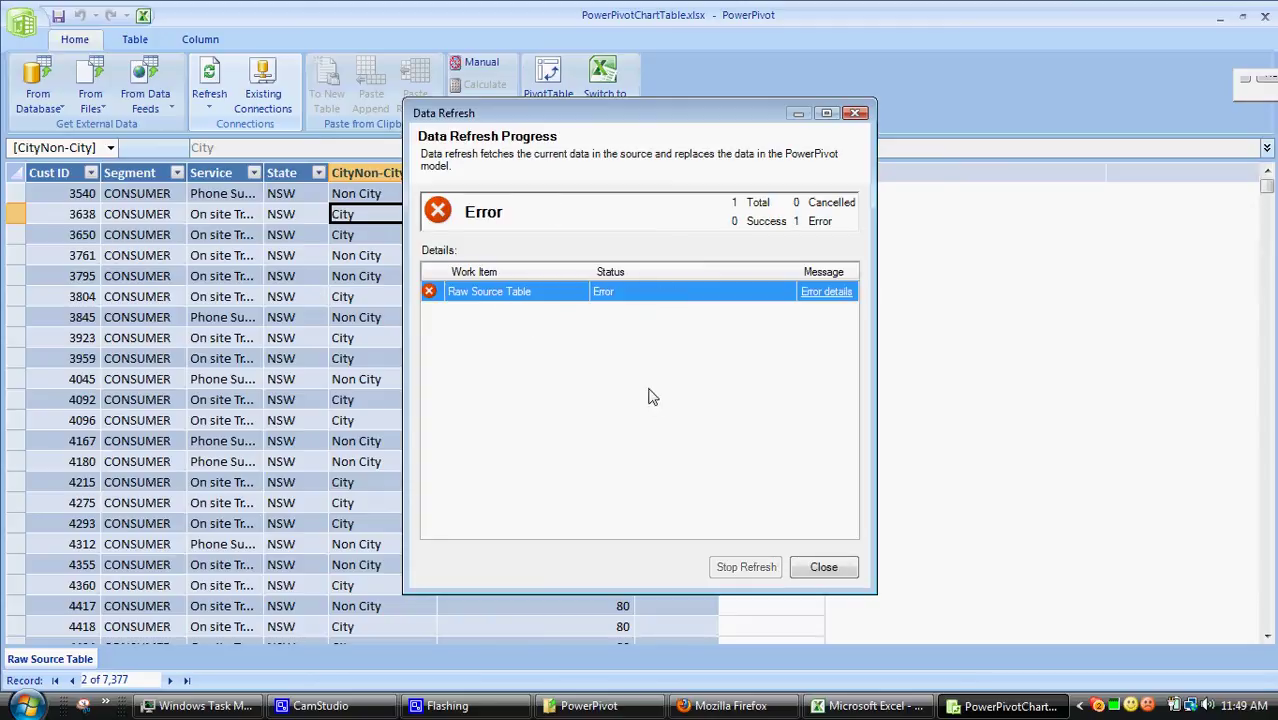
{"action": "left_click", "coordinate": [828, 293]}
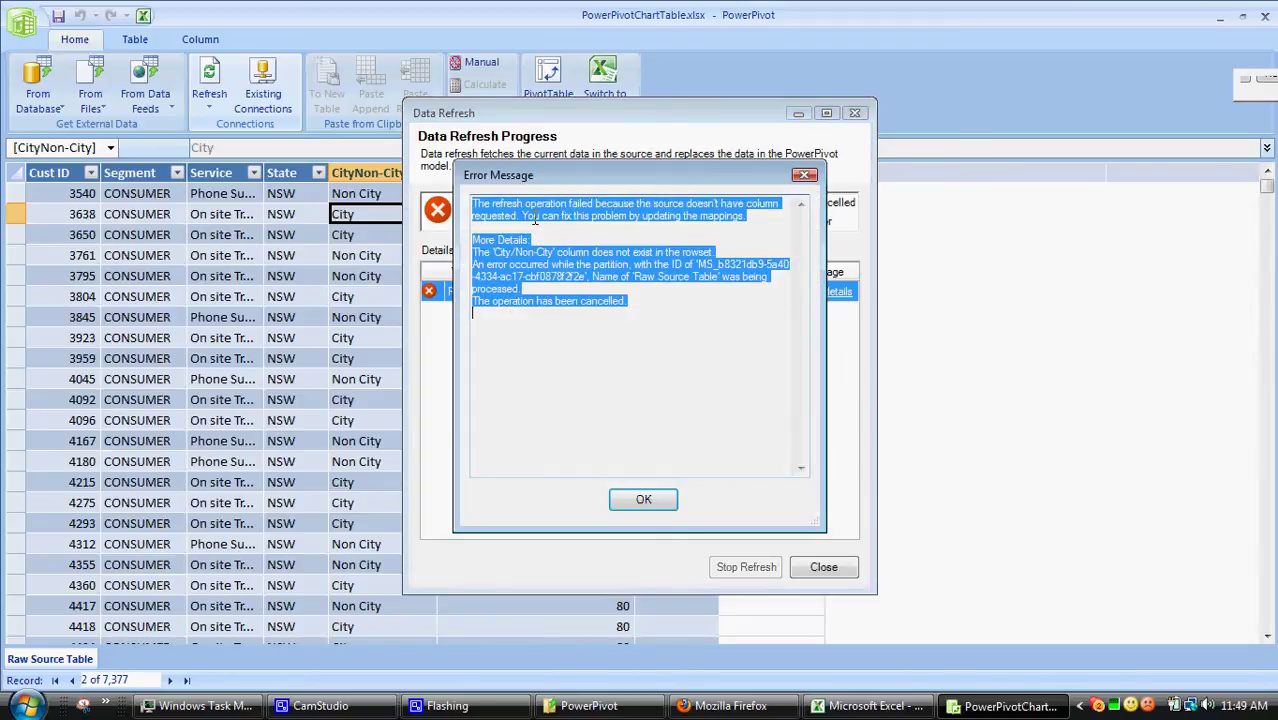
{"action": "left_click", "coordinate": [505, 217]}
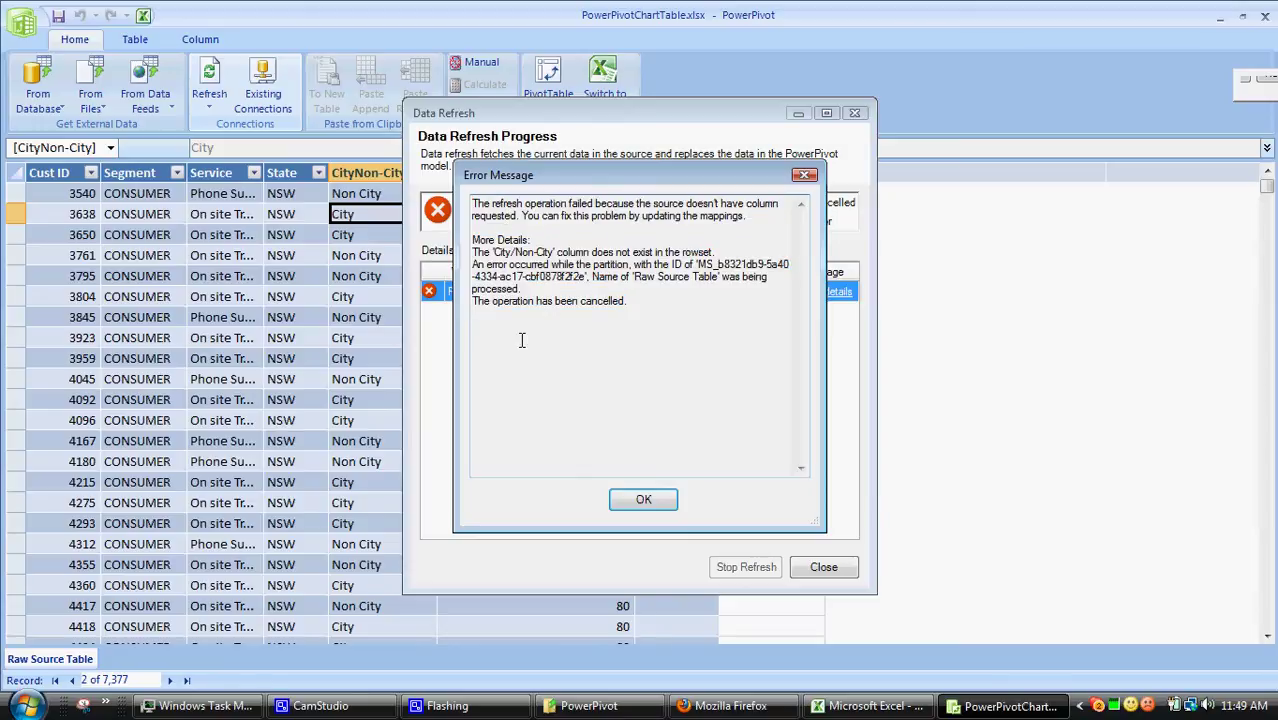
{"action": "left_click", "coordinate": [643, 498]}
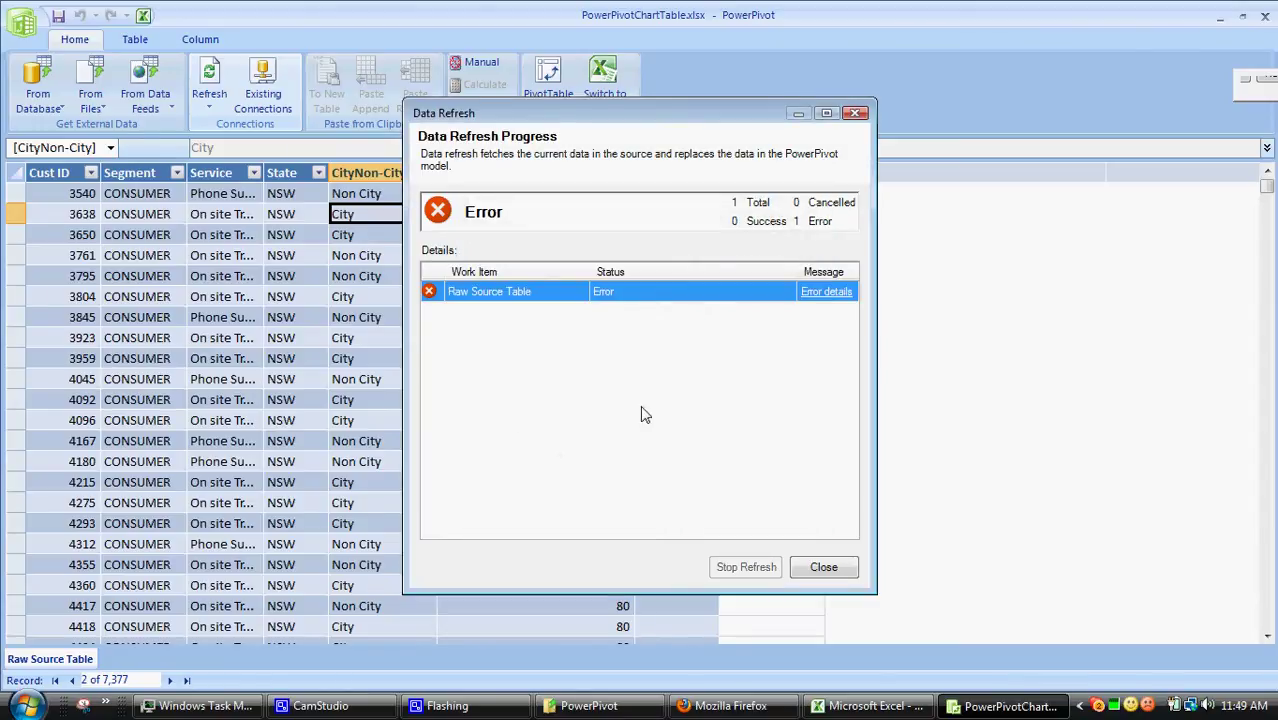
{"action": "left_click", "coordinate": [806, 572]}
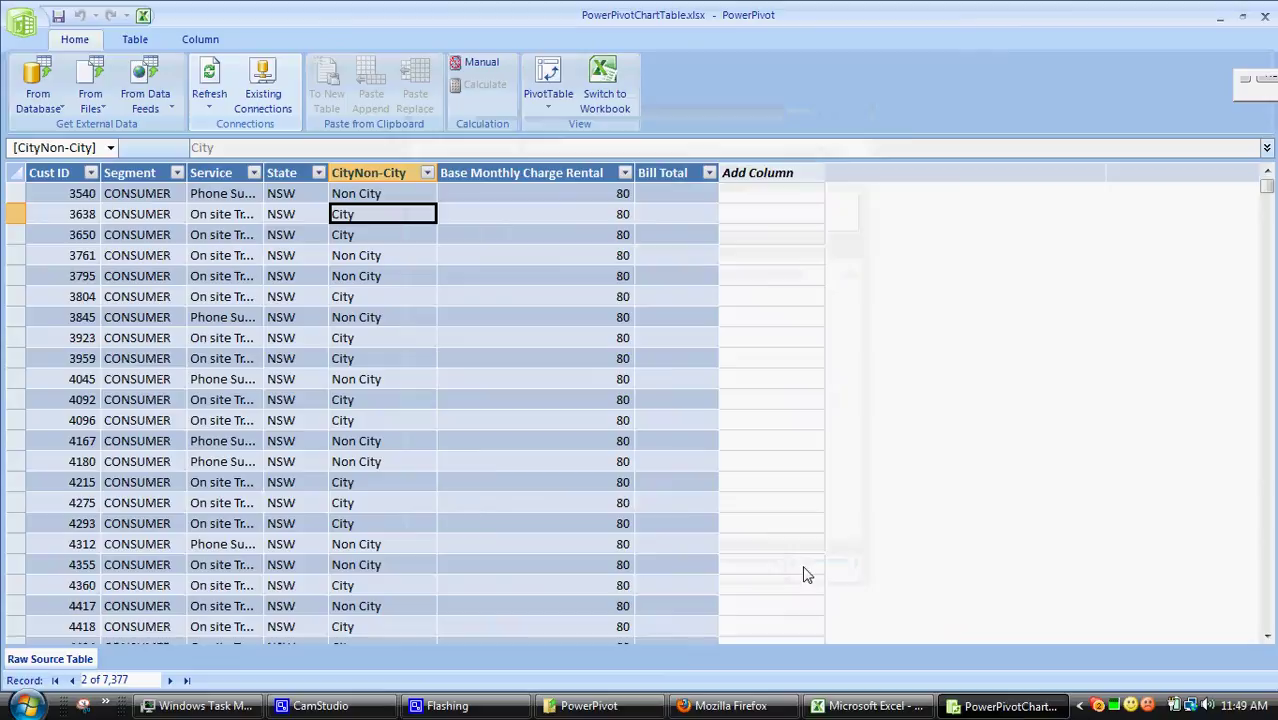
{"action": "left_click", "coordinate": [386, 196]}
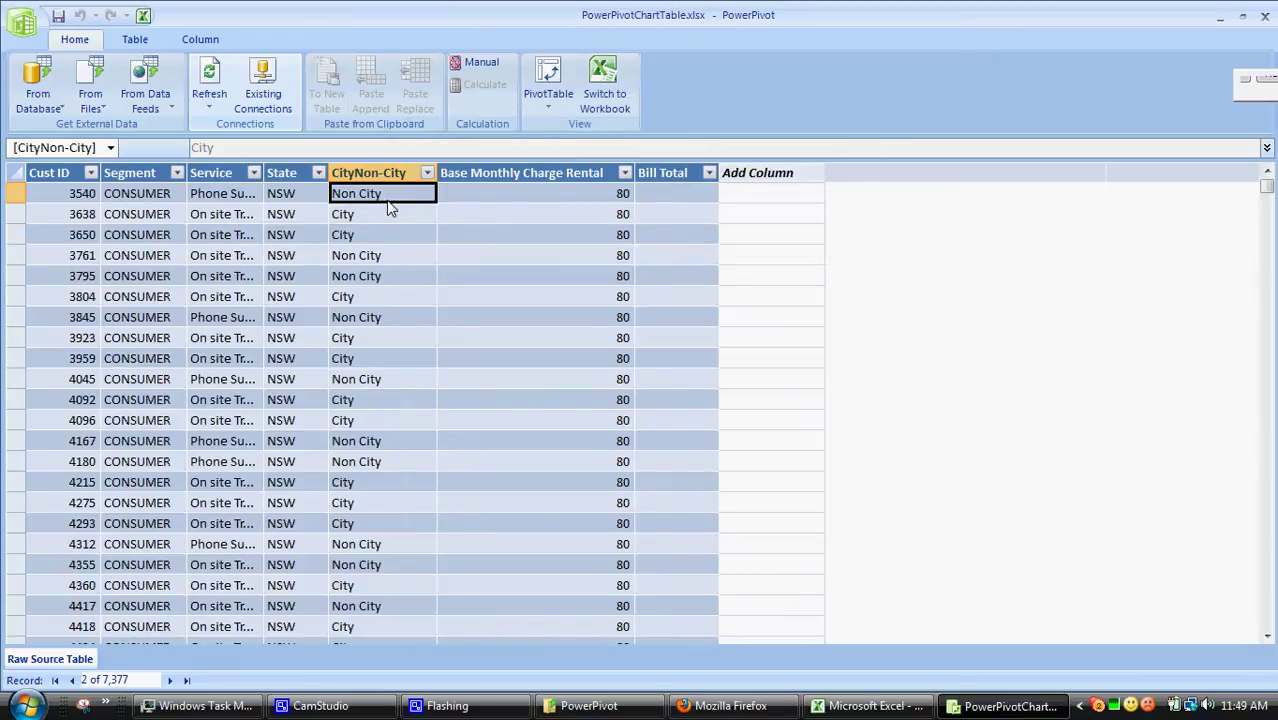
{"action": "left_click", "coordinate": [868, 706]}
Reopen Raw CustomerData.xlsx, rename heading E1 from Metro/Non-Metro to City/Non-City, and save.
{"action": "left_click", "coordinate": [655, 706]}
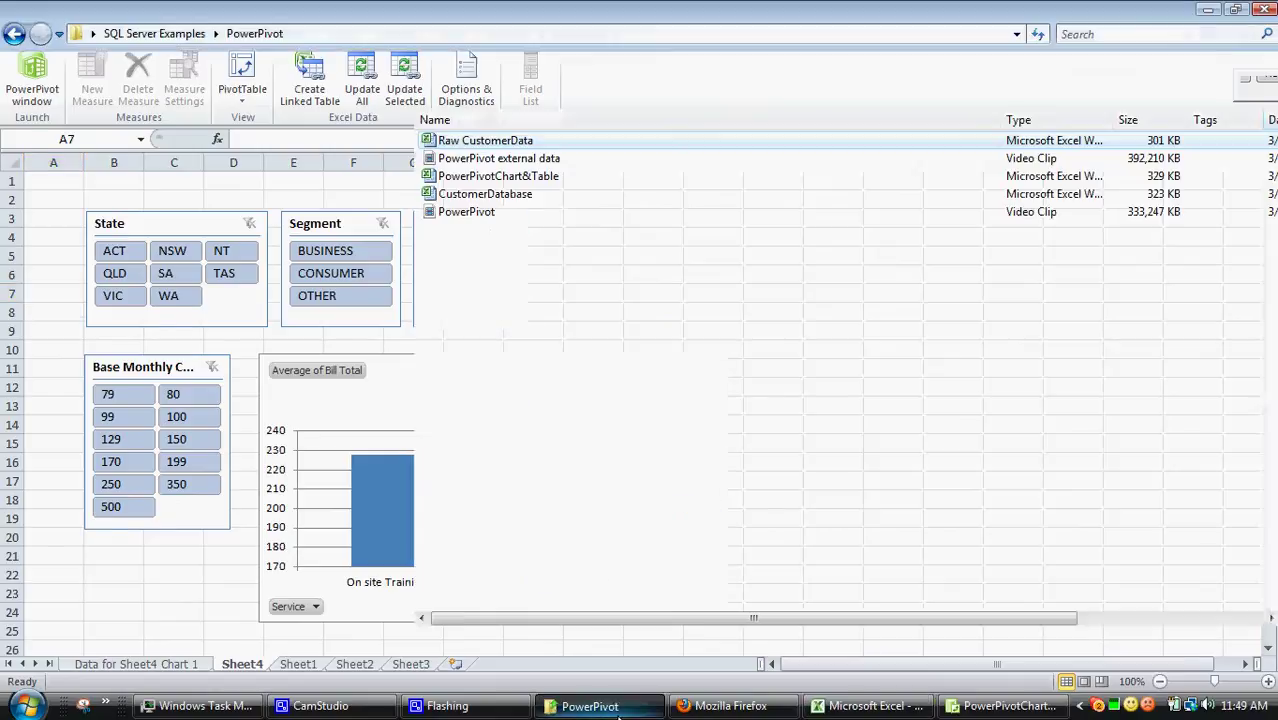
{"action": "double_click", "coordinate": [482, 142]}
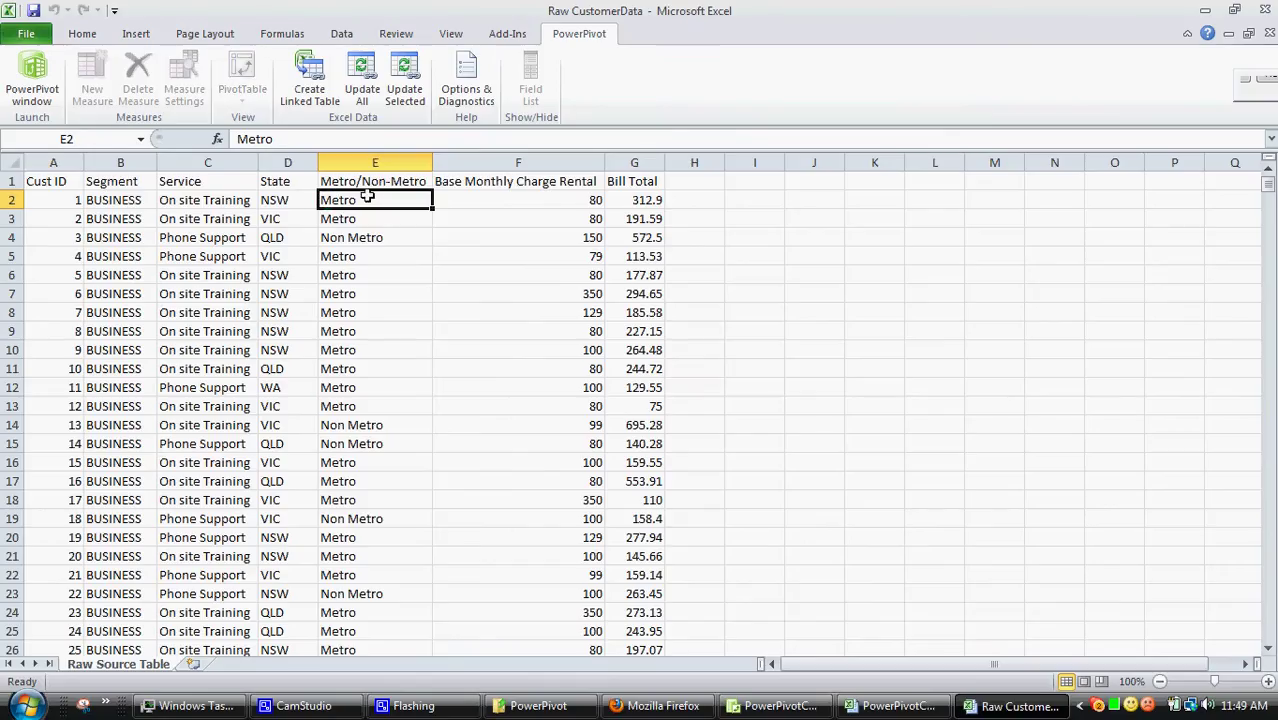
{"action": "left_click", "coordinate": [366, 182]}
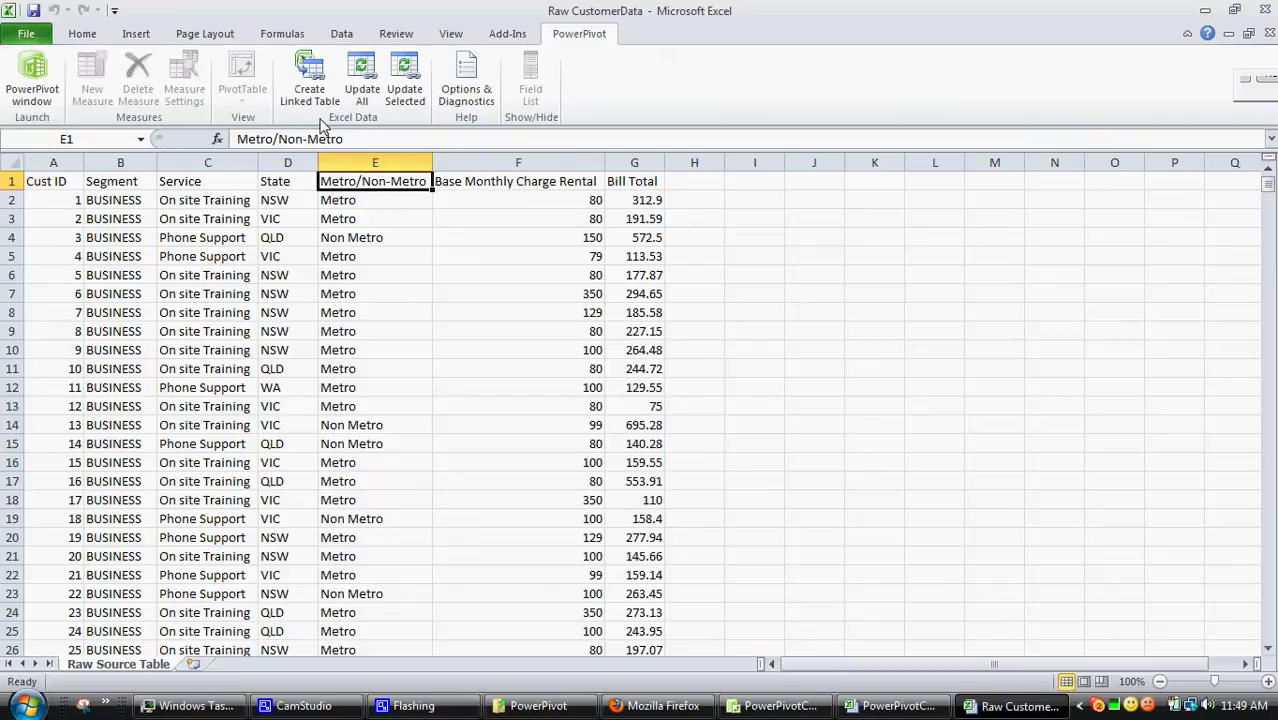
{"action": "left_click_drag", "start_coordinate": [272, 139], "coordinate": [247, 139]}
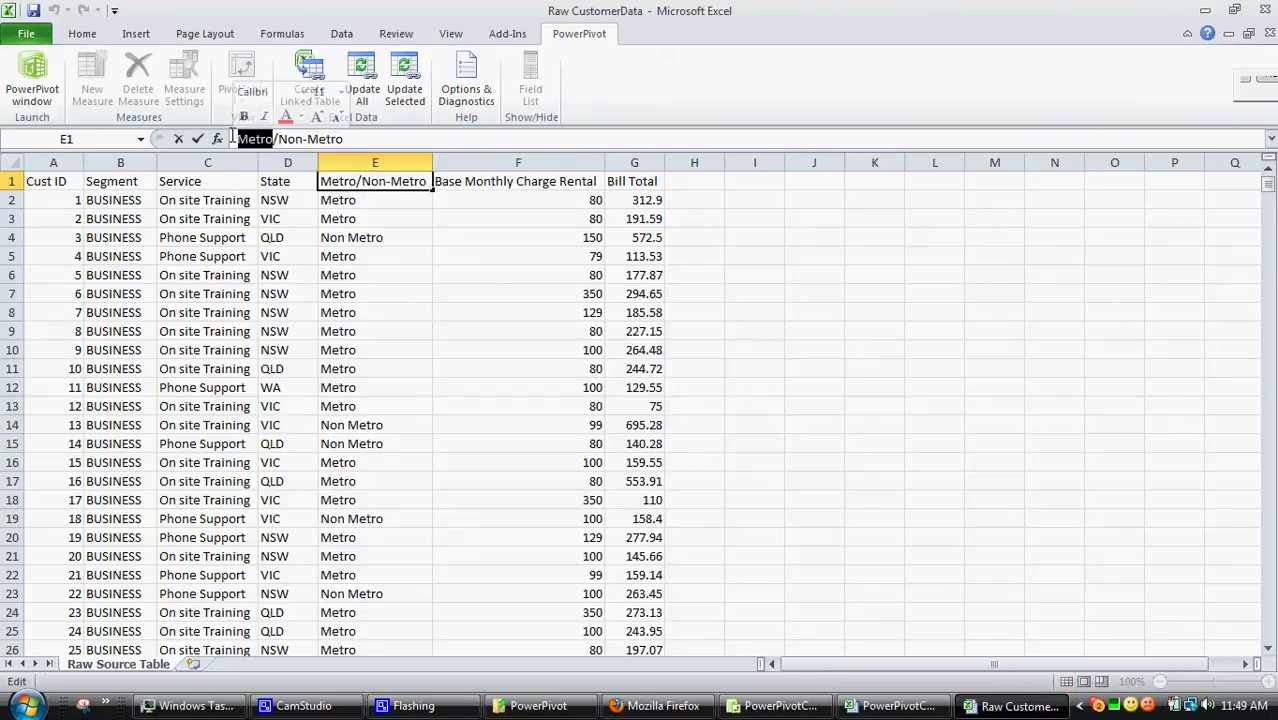
{"action": "type", "text": "City"}
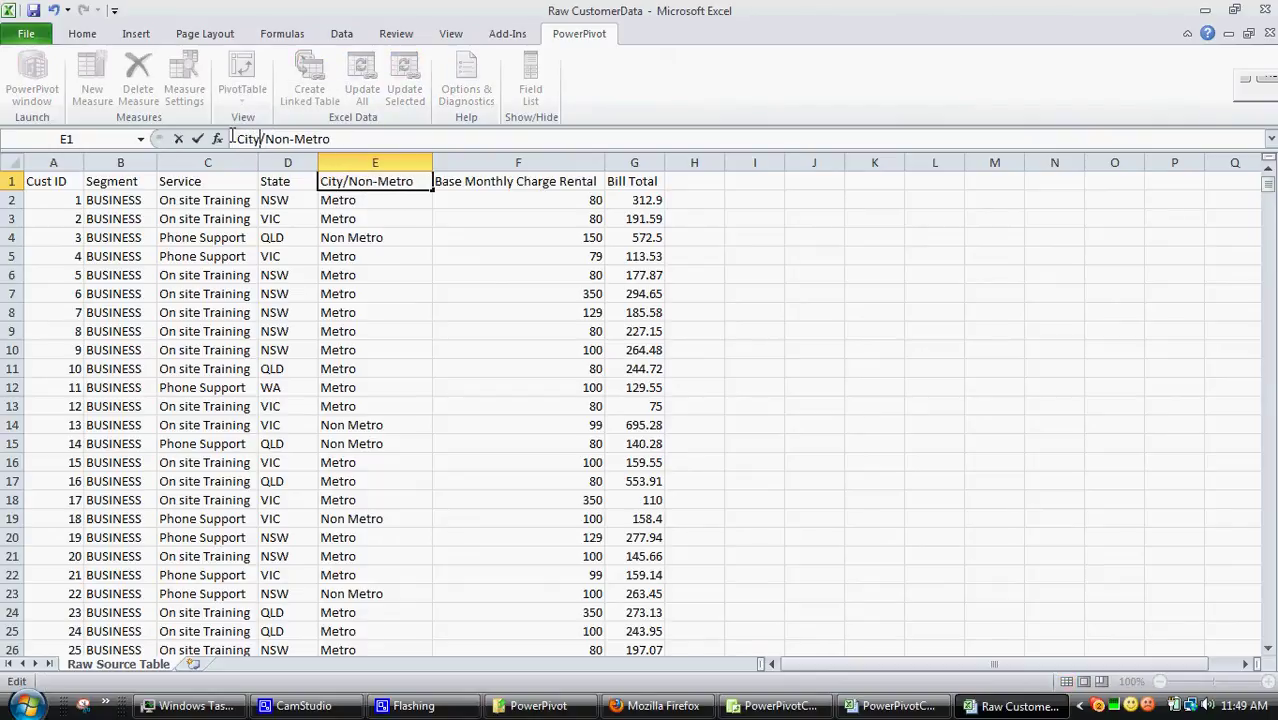
{"action": "left_click_drag", "start_coordinate": [292, 139], "coordinate": [330, 139]}
{"action": "type", "text": "City"}
{"action": "left_click", "coordinate": [675, 181]}
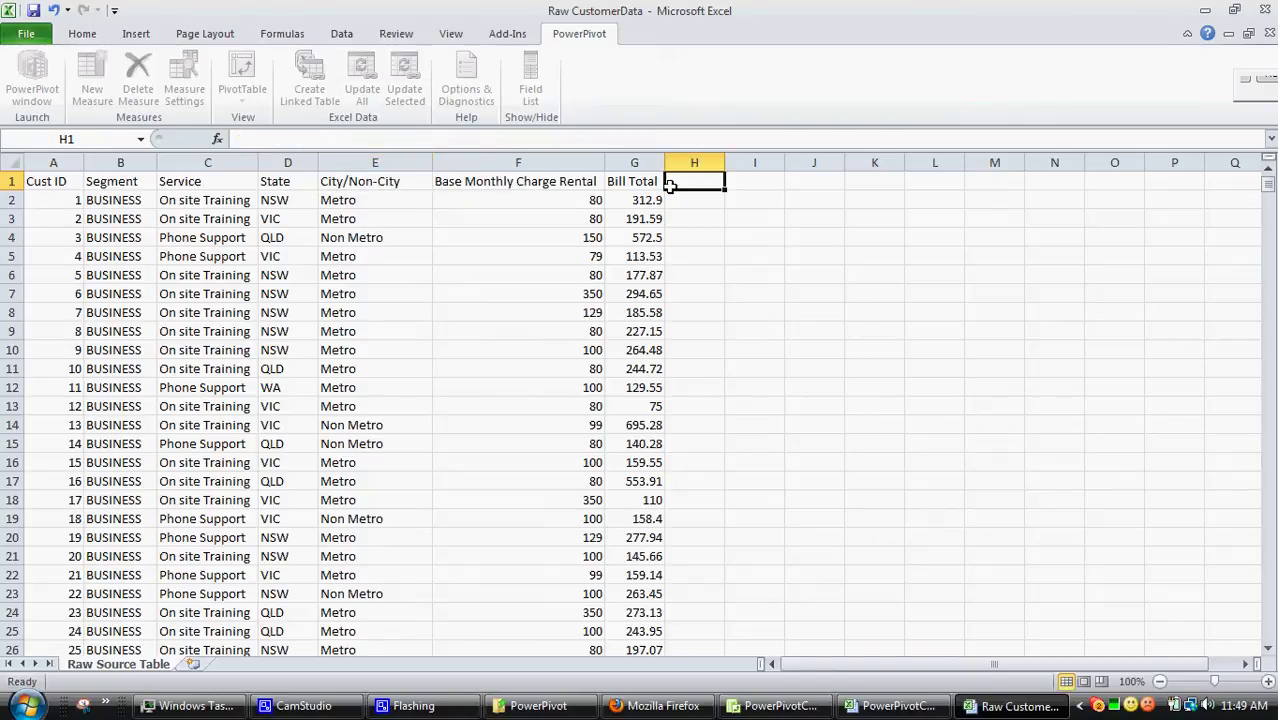
{"action": "left_click", "coordinate": [33, 11]}
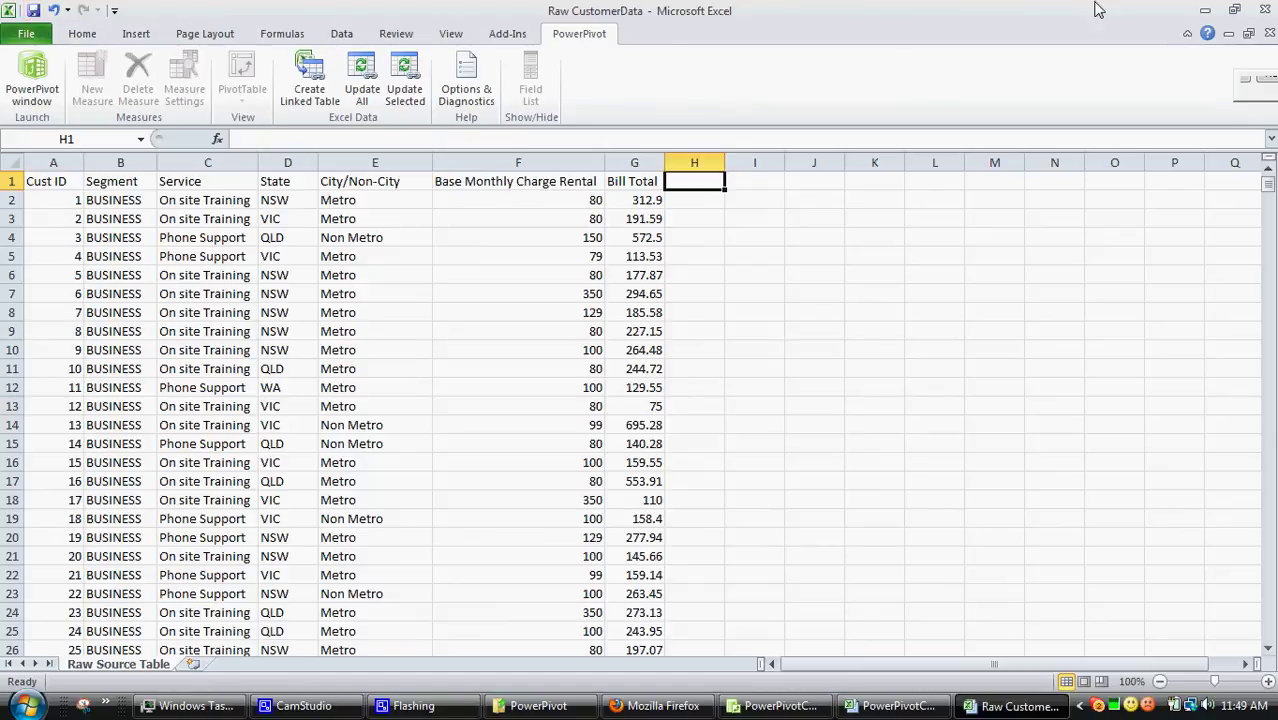
Close Raw CustomerData and refresh the Raw Source Table, loading 7,377 rows with Metro values.
{"action": "left_click", "coordinate": [1270, 34]}
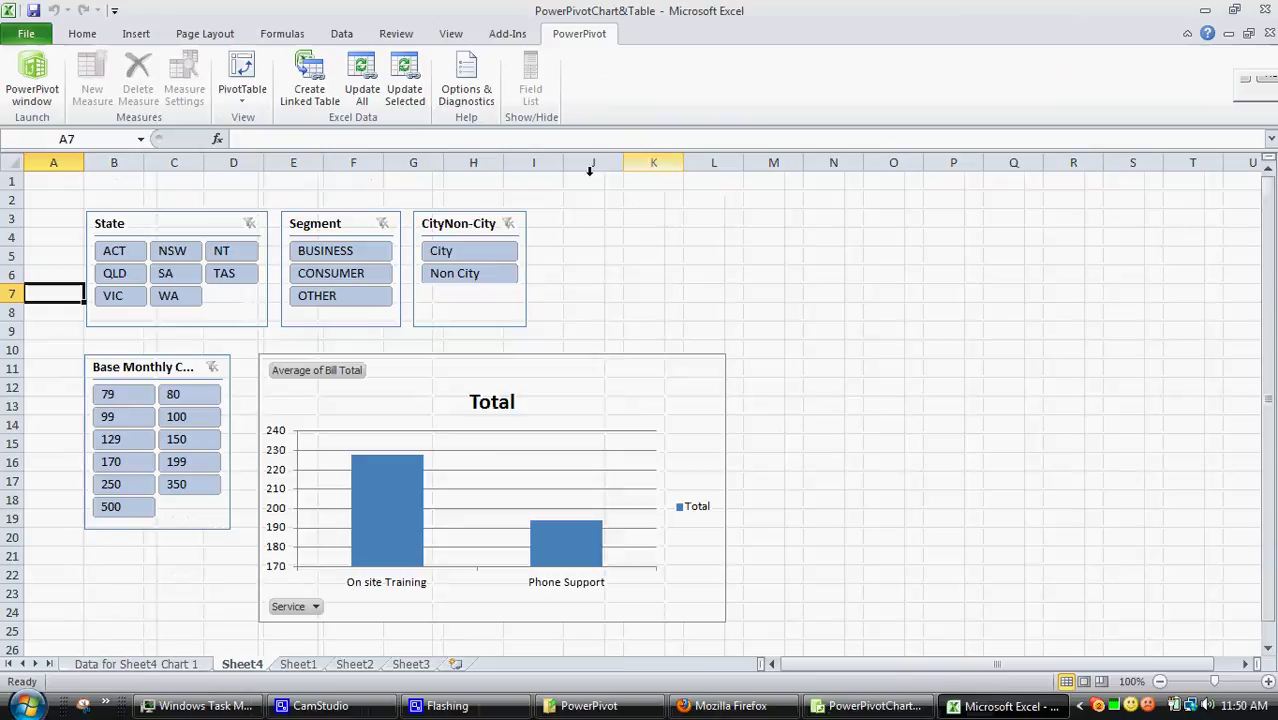
{"action": "left_click", "coordinate": [610, 232]}
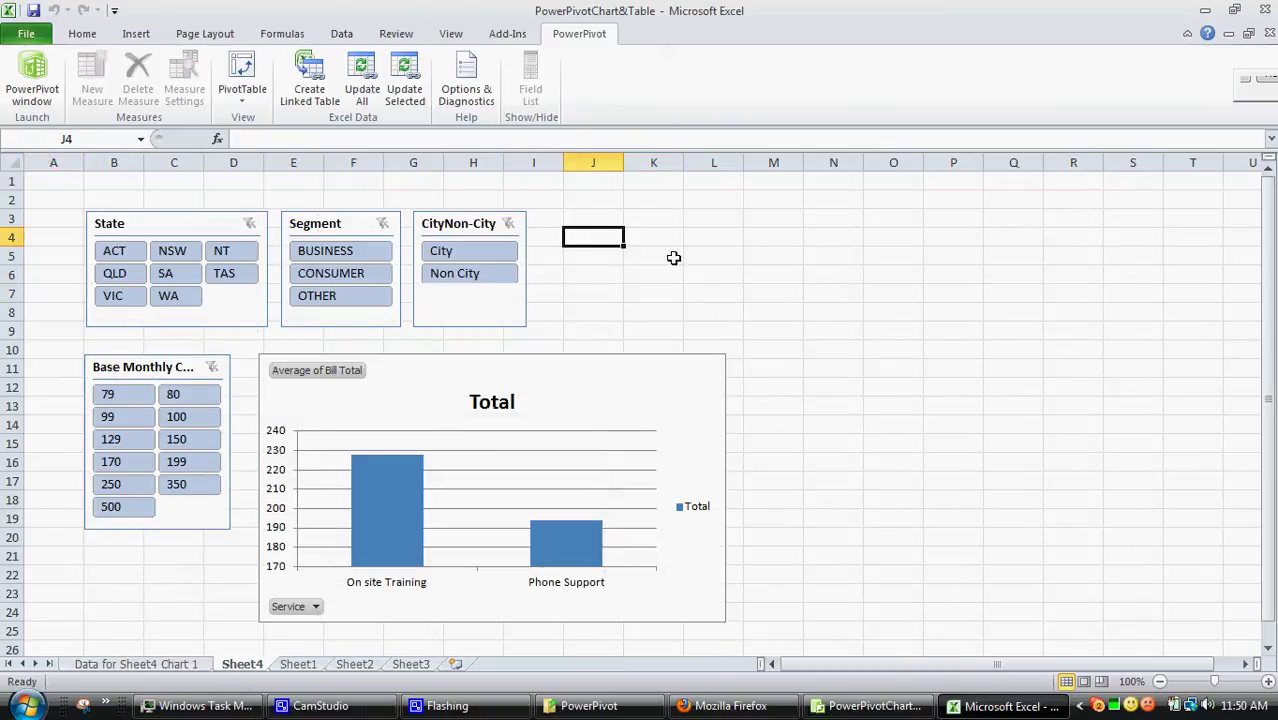
{"action": "left_click", "coordinate": [49, 103]}
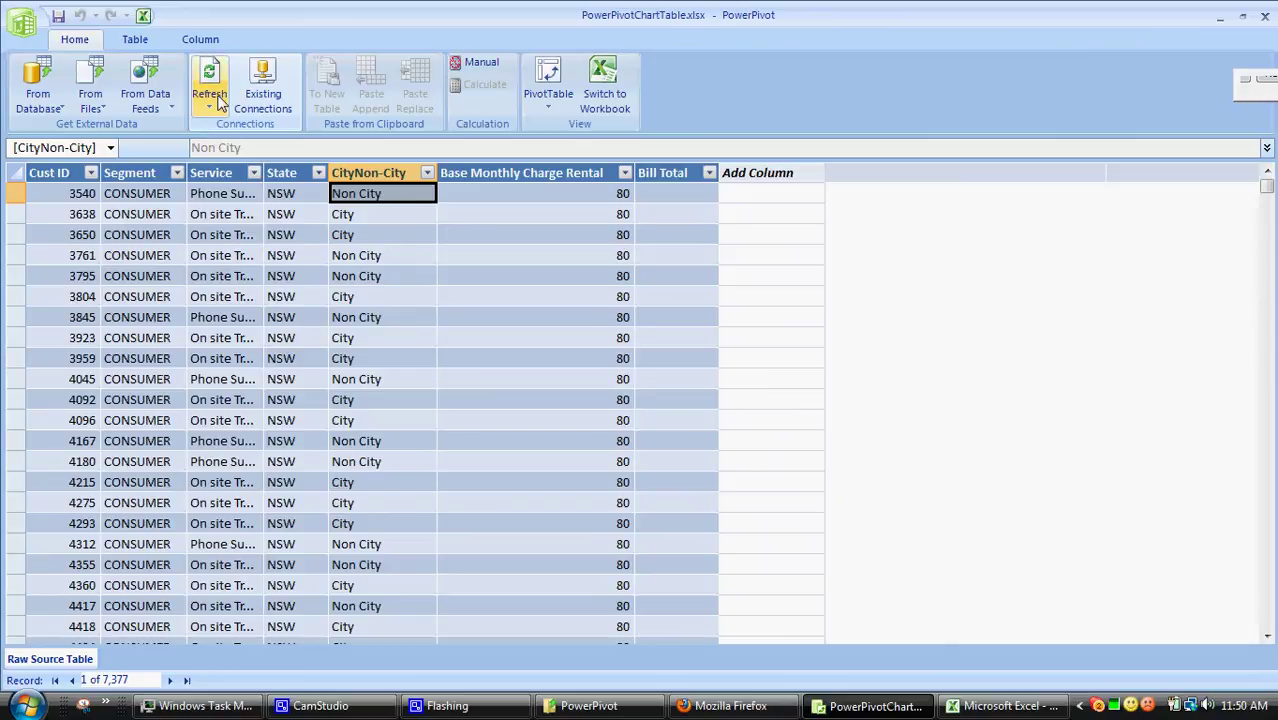
{"action": "left_click", "coordinate": [209, 98]}
{"action": "left_click", "coordinate": [232, 138]}
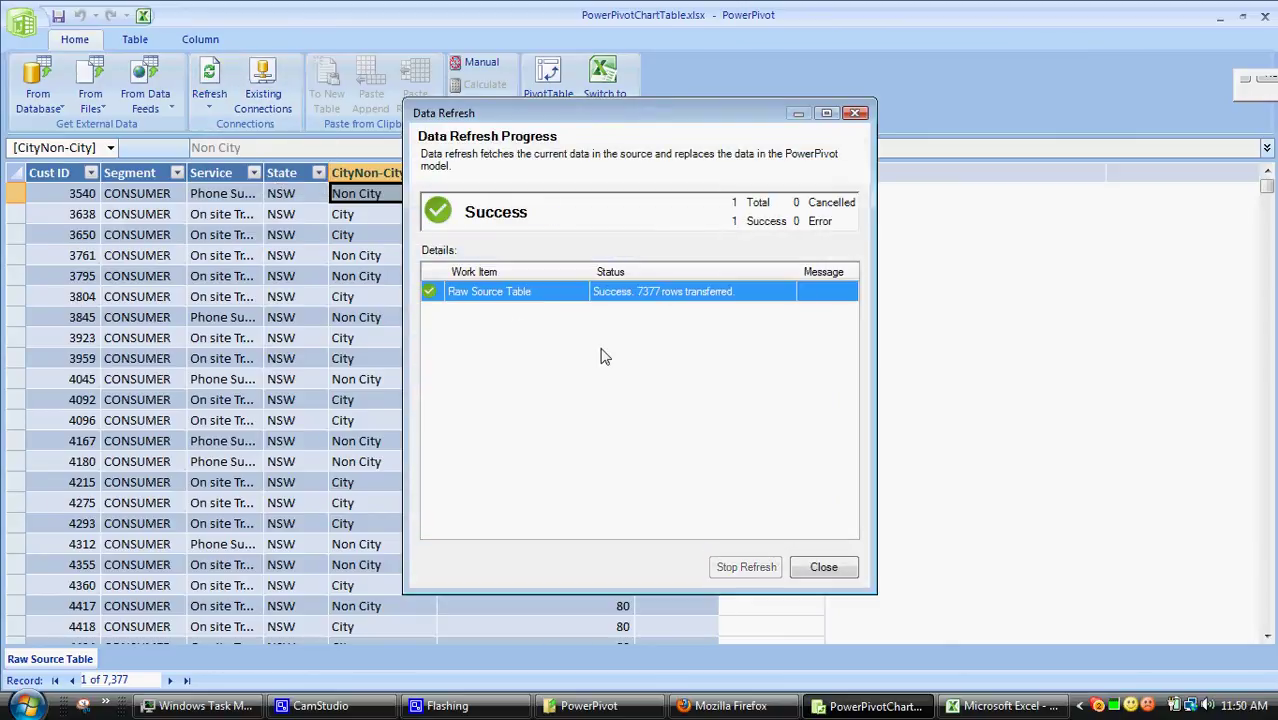
{"action": "left_click", "coordinate": [820, 569]}
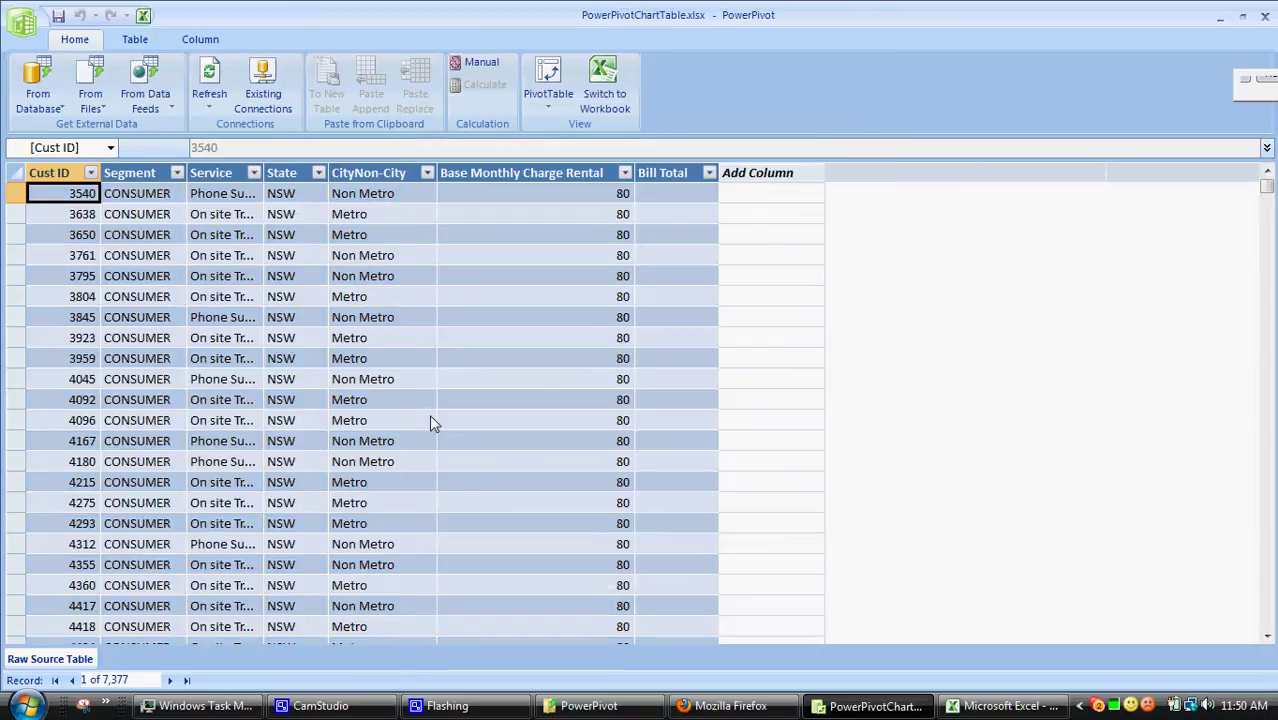
{"action": "left_click", "coordinate": [431, 421]}
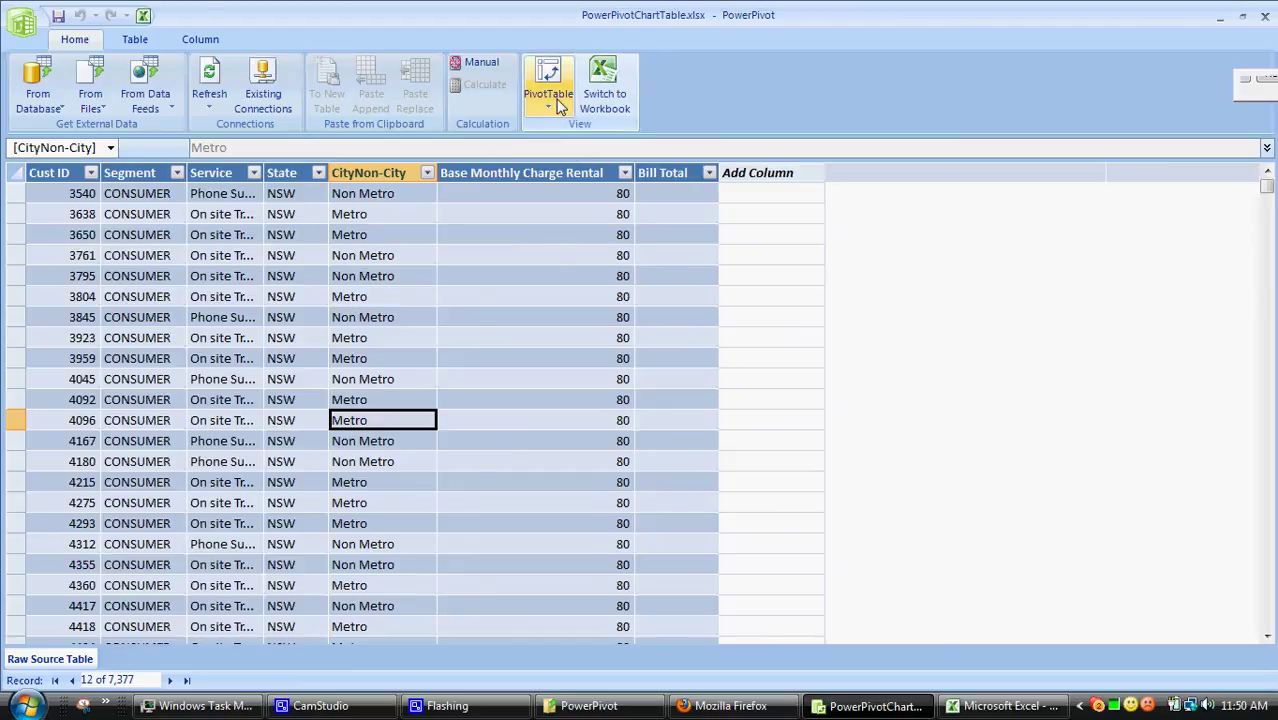
Return to the chart workbook and run Data > Refresh All to update the slicer.
{"action": "left_click", "coordinate": [597, 110]}
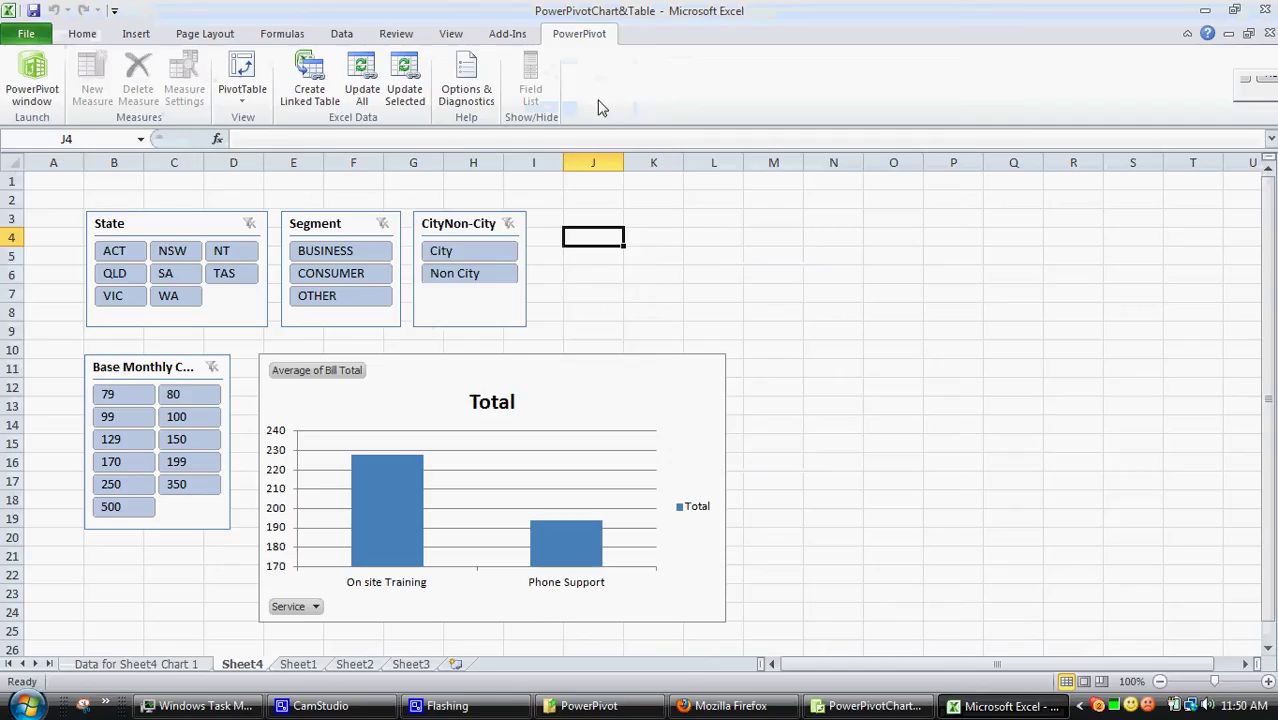
{"action": "left_click", "coordinate": [470, 342]}
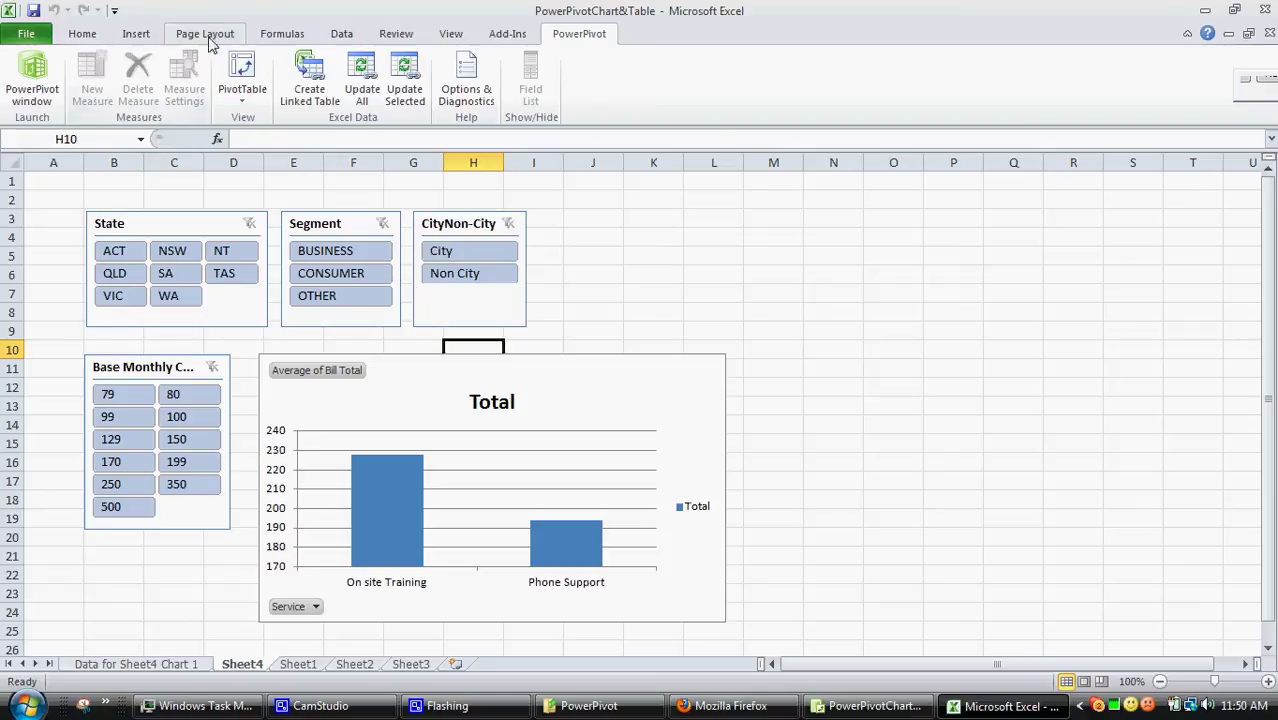
{"action": "left_click", "coordinate": [342, 38]}
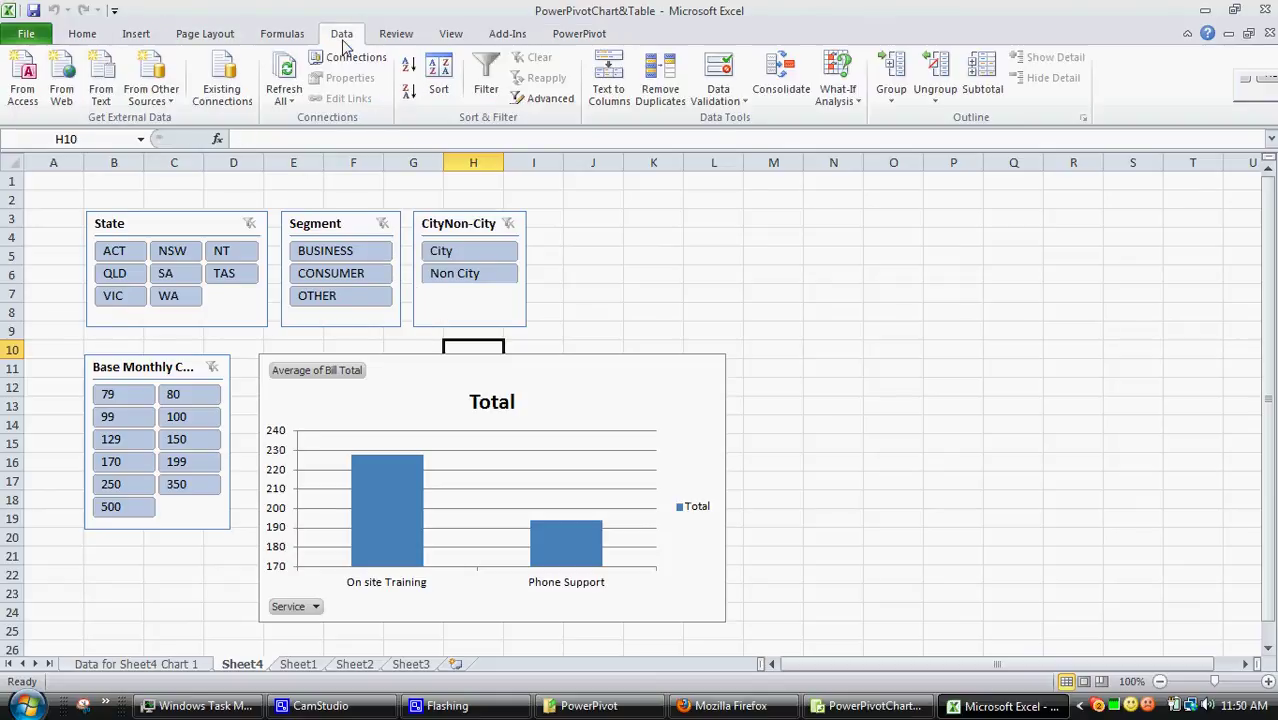
{"action": "left_click", "coordinate": [284, 74]}
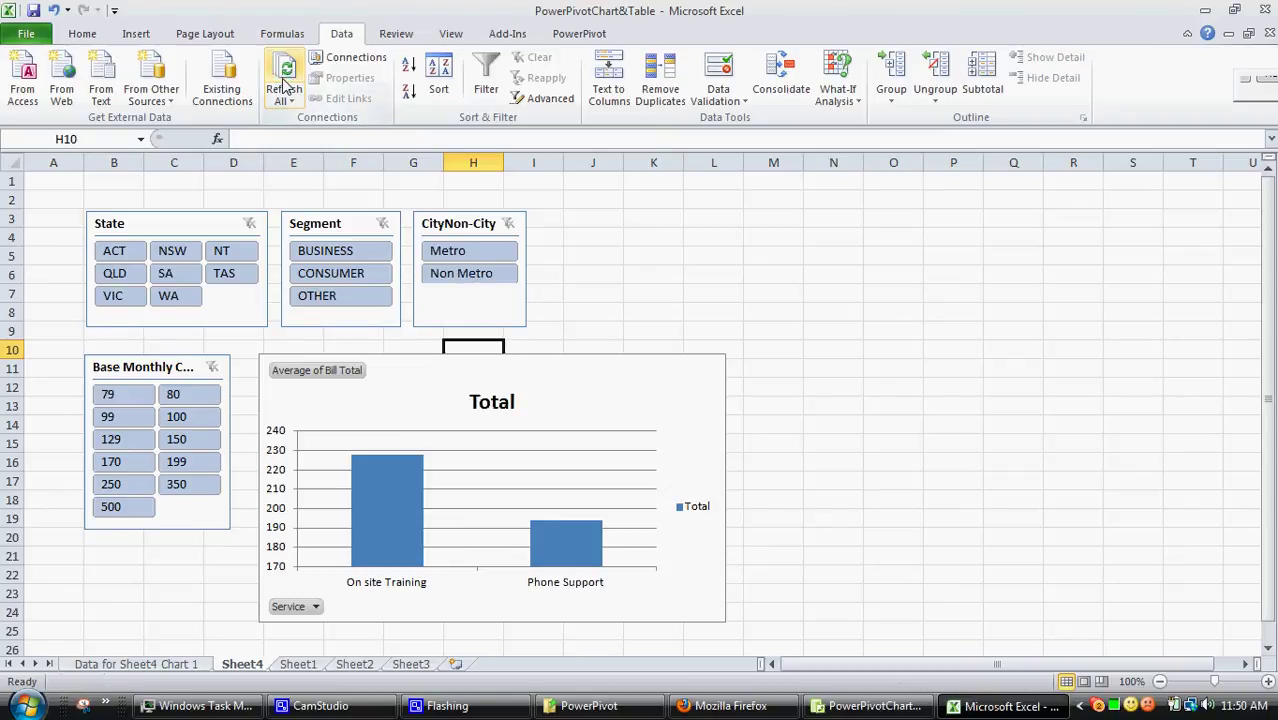
{"action": "left_click", "coordinate": [605, 260]}
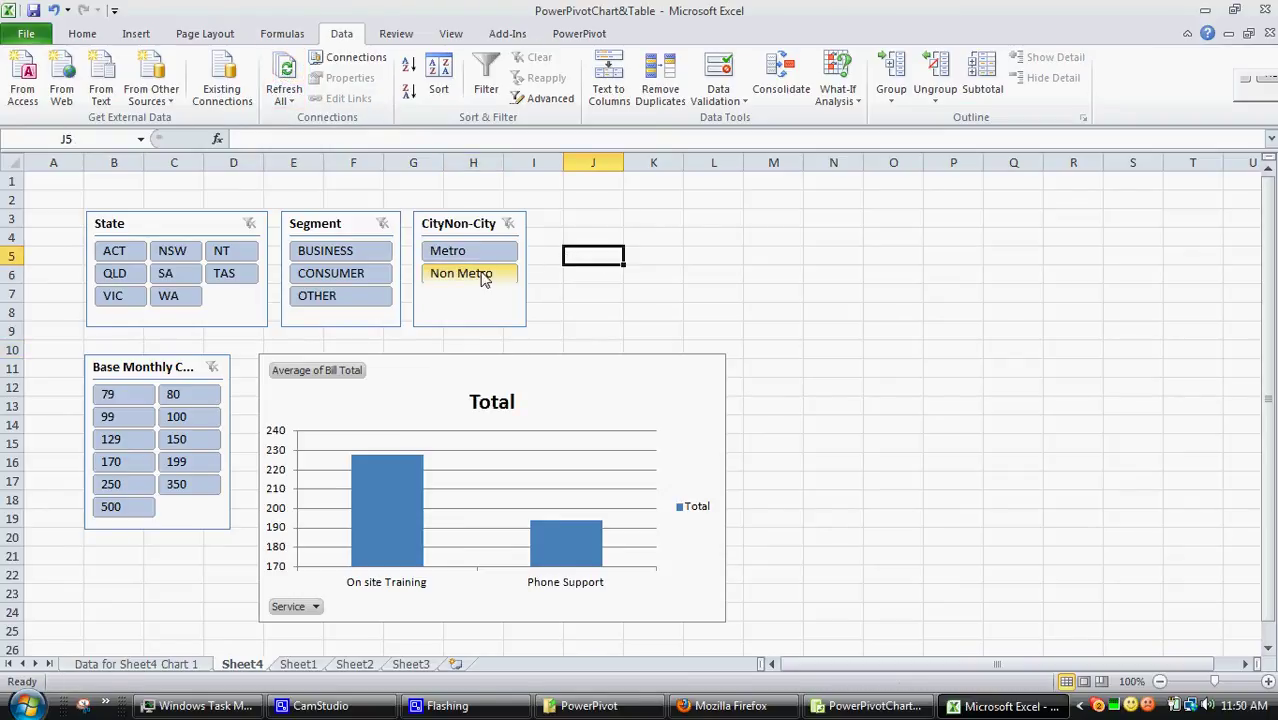
Set the CityNon-City slicer to Non Metro and the Segment slicer to BUSINESS.
{"action": "left_click", "coordinate": [552, 308]}
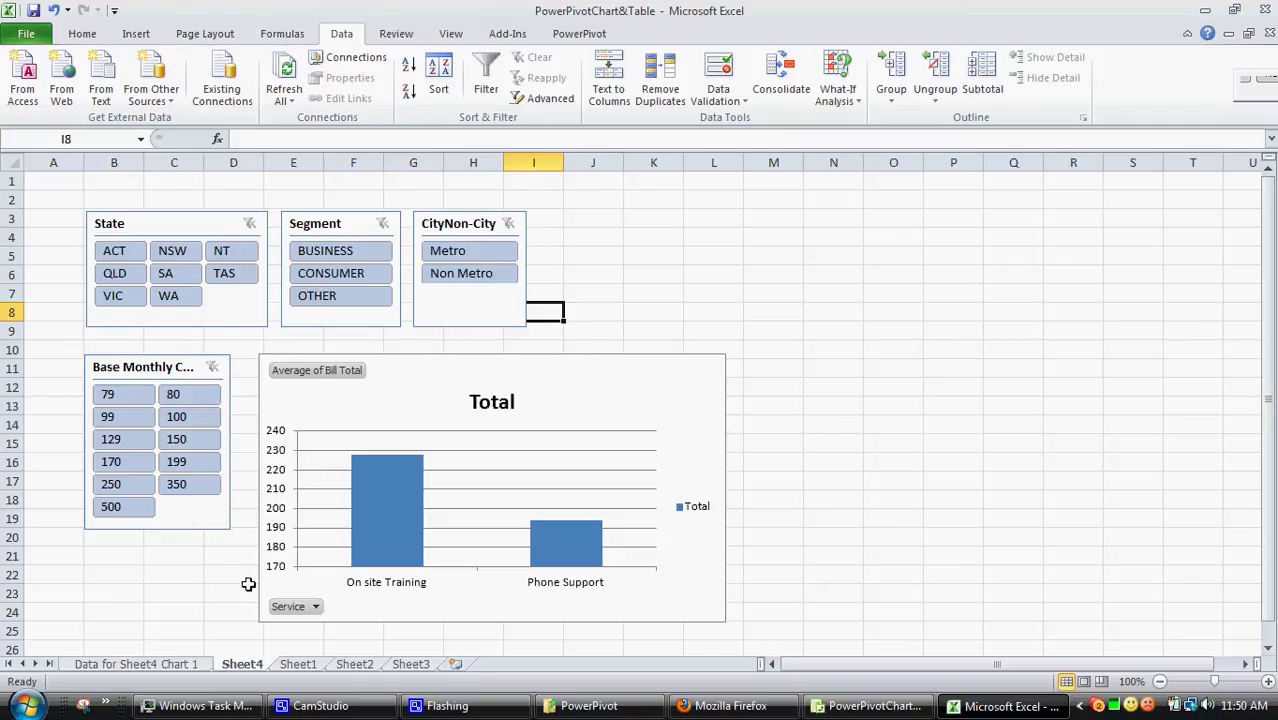
{"action": "left_click", "coordinate": [450, 260]}
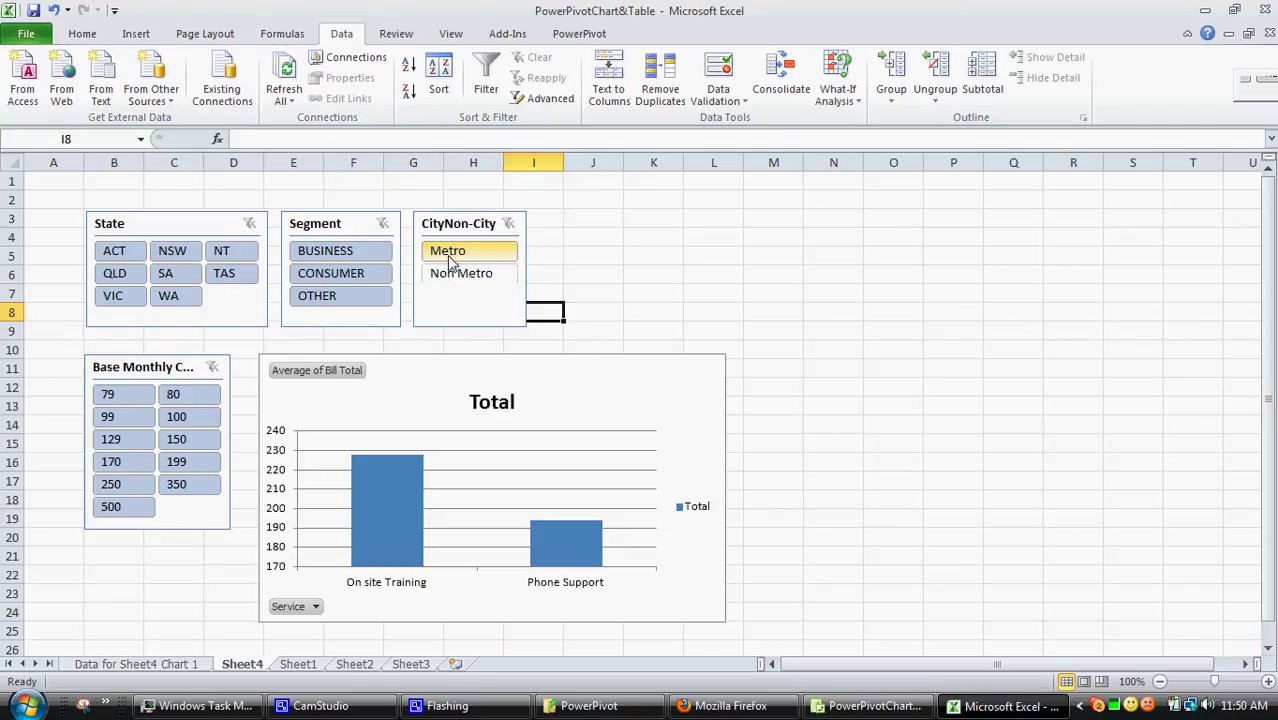
{"action": "left_click", "coordinate": [456, 274]}
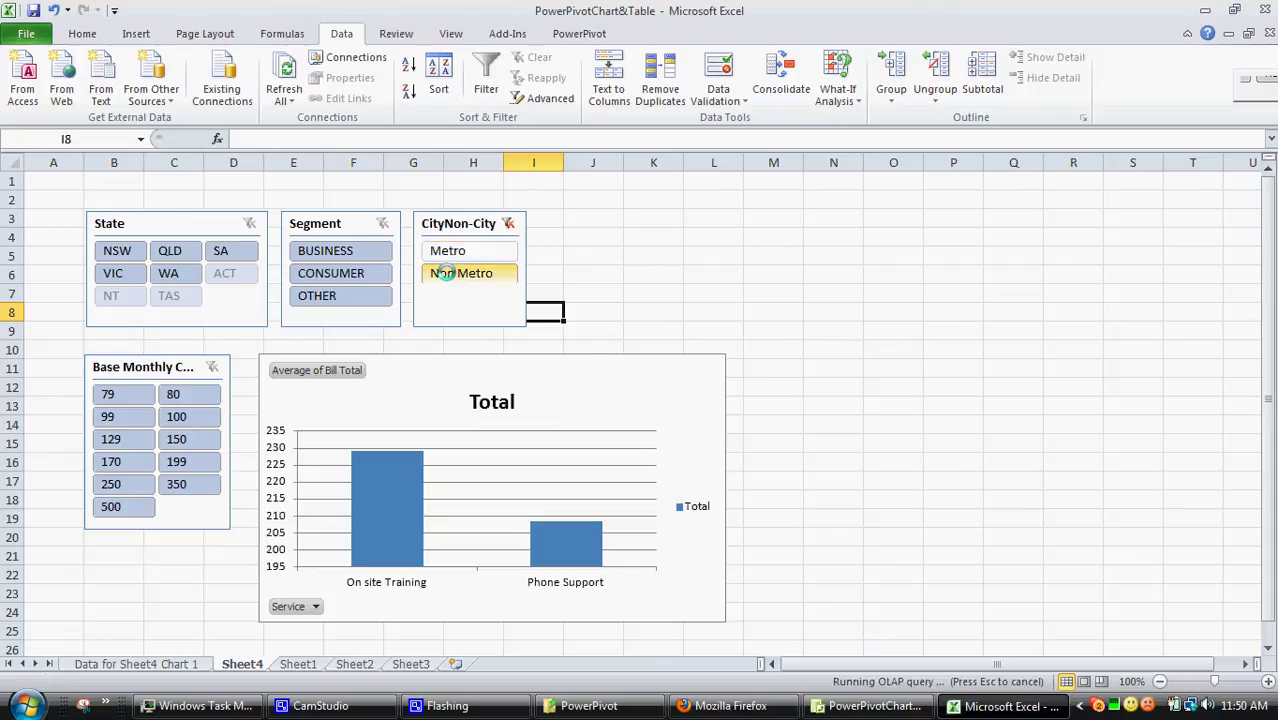
{"action": "left_click", "coordinate": [325, 251]}
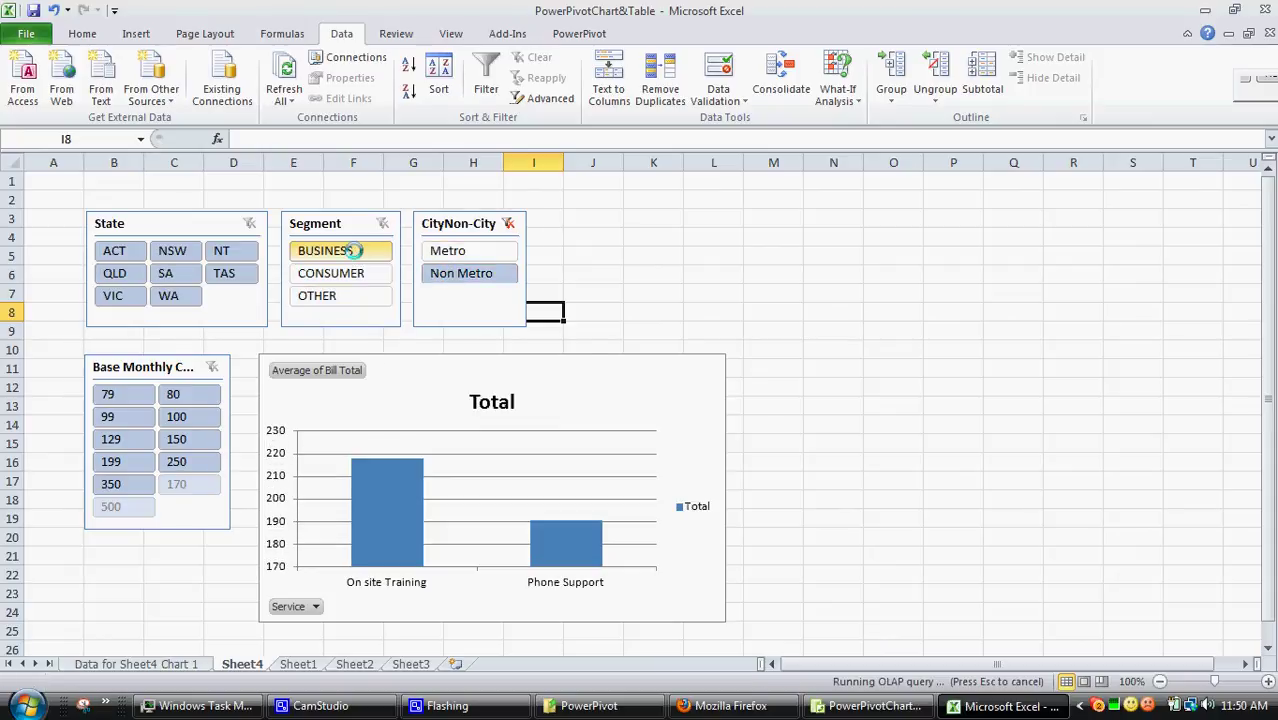
{"action": "left_click", "coordinate": [460, 280]}
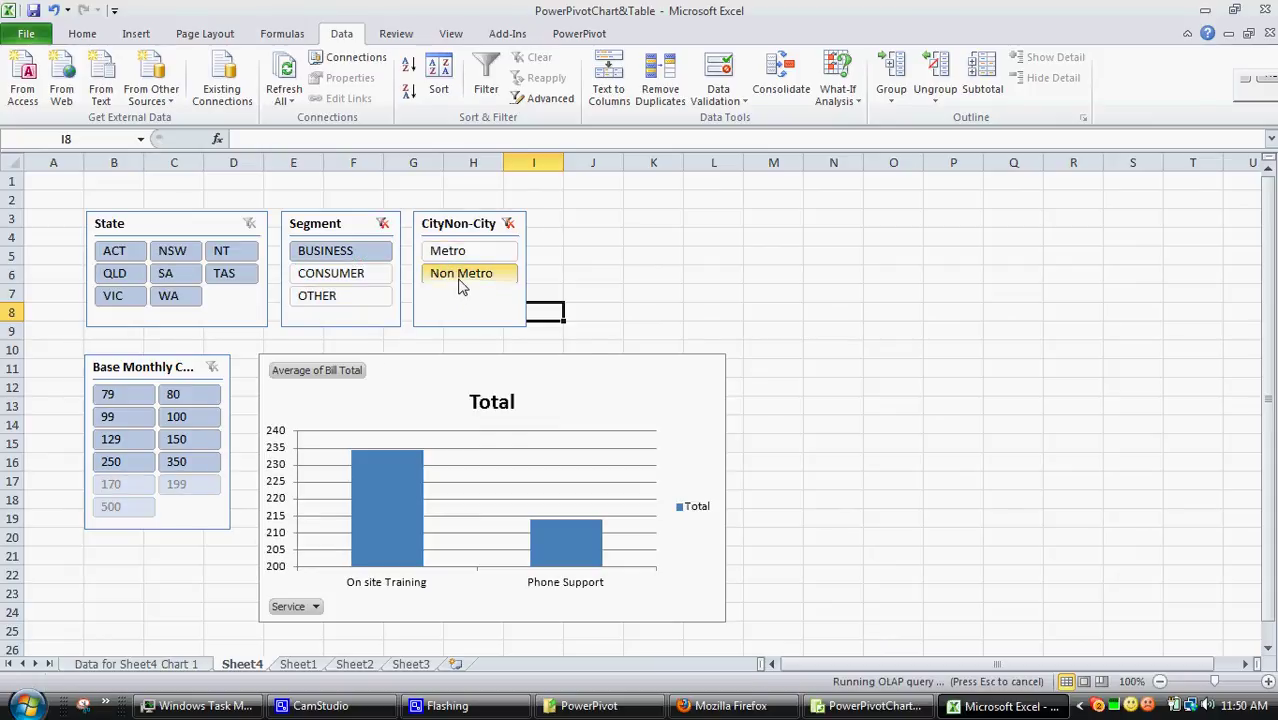
{"action": "left_click", "coordinate": [345, 707]}
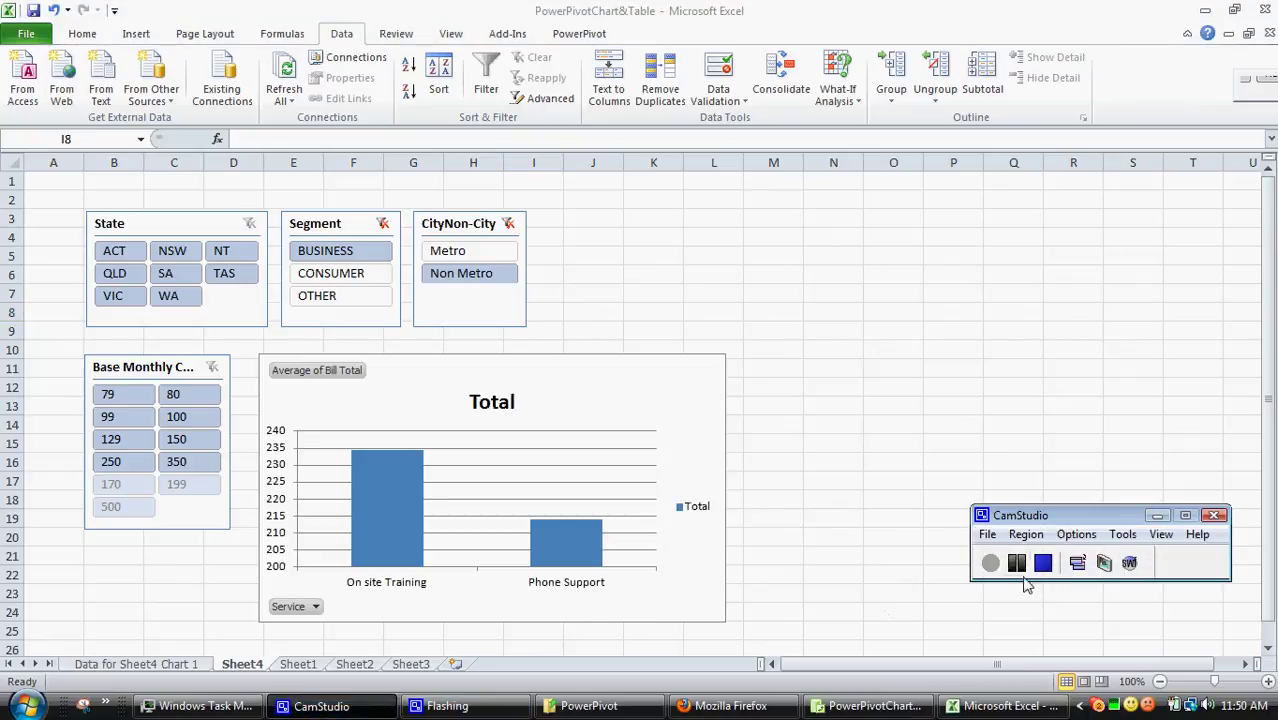